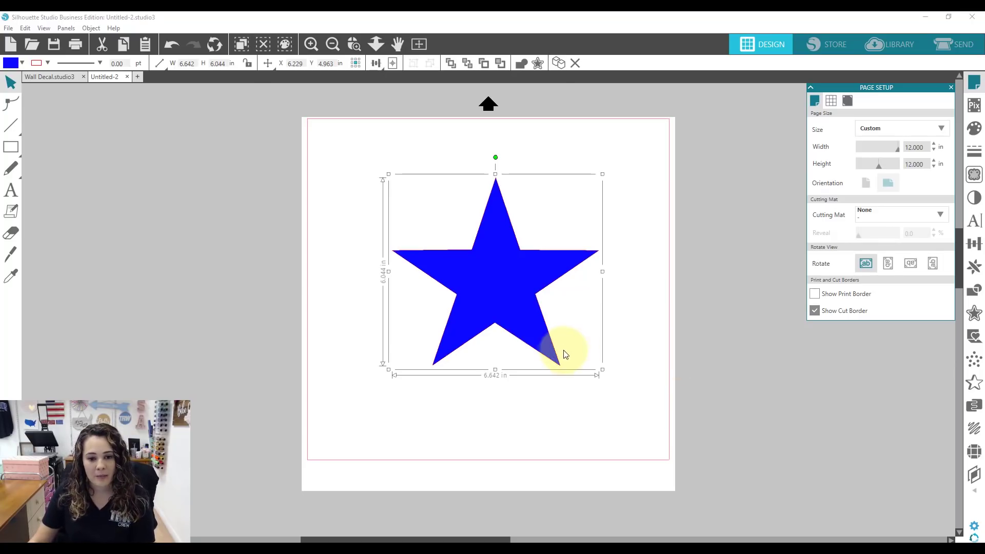
Step: Move the blue star to about X 5.87 in, Y 5.10 in and open the Offset settings for it
left_click_drag(550, 363, 535, 360)
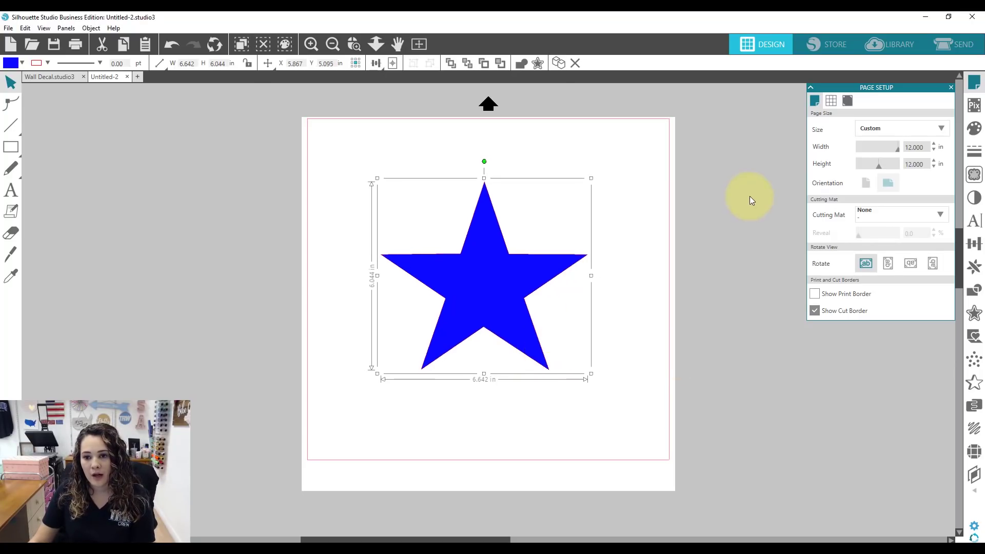
left_click(974, 314)
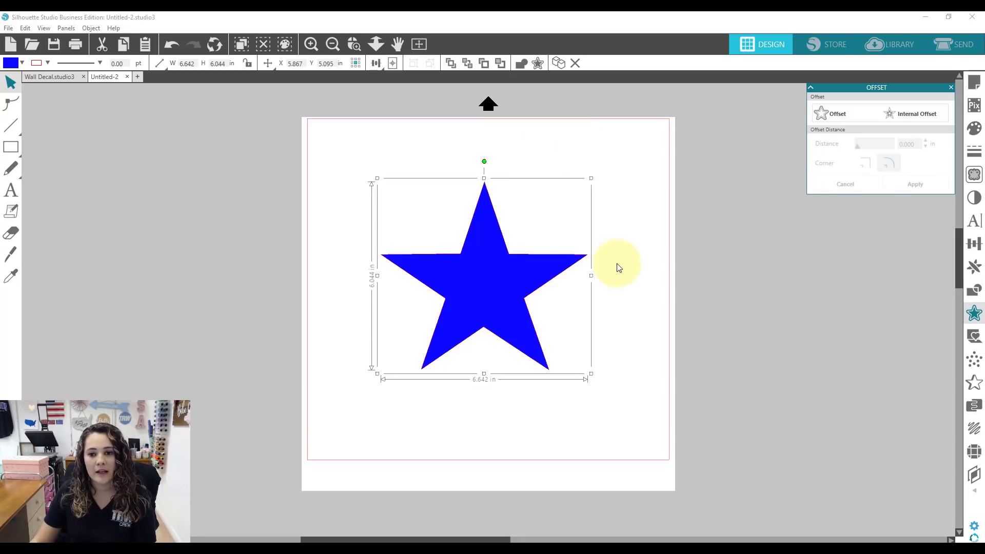
left_click(630, 247)
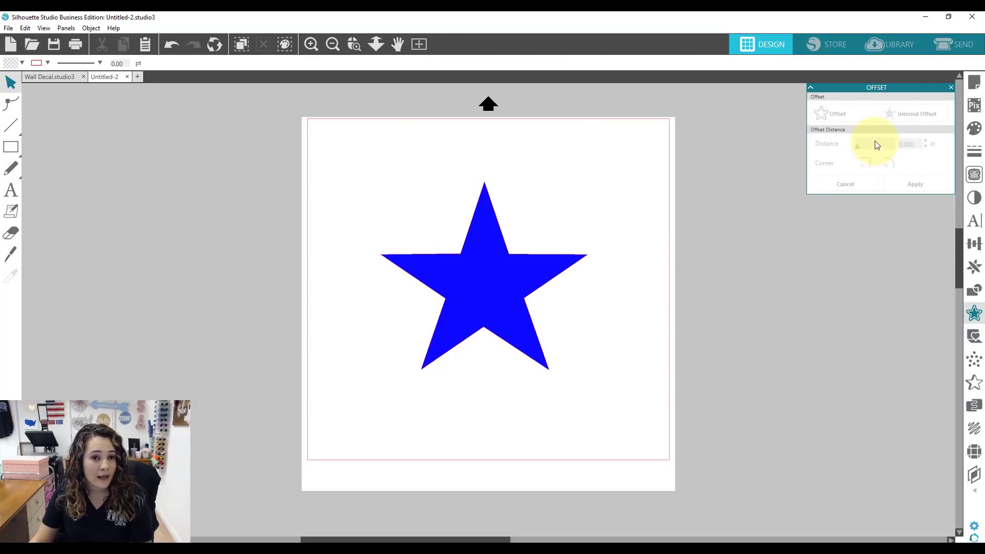
left_click(497, 288)
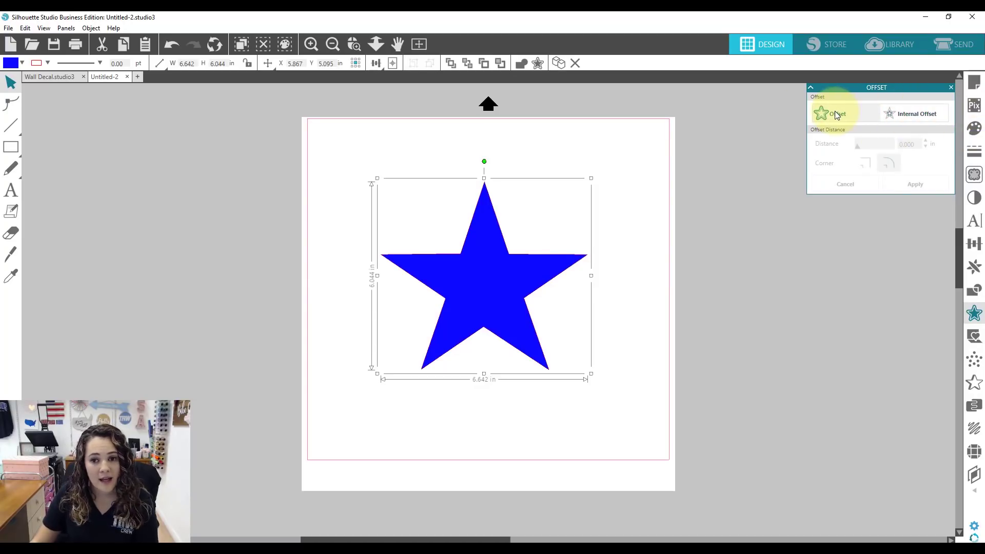
left_click(904, 114)
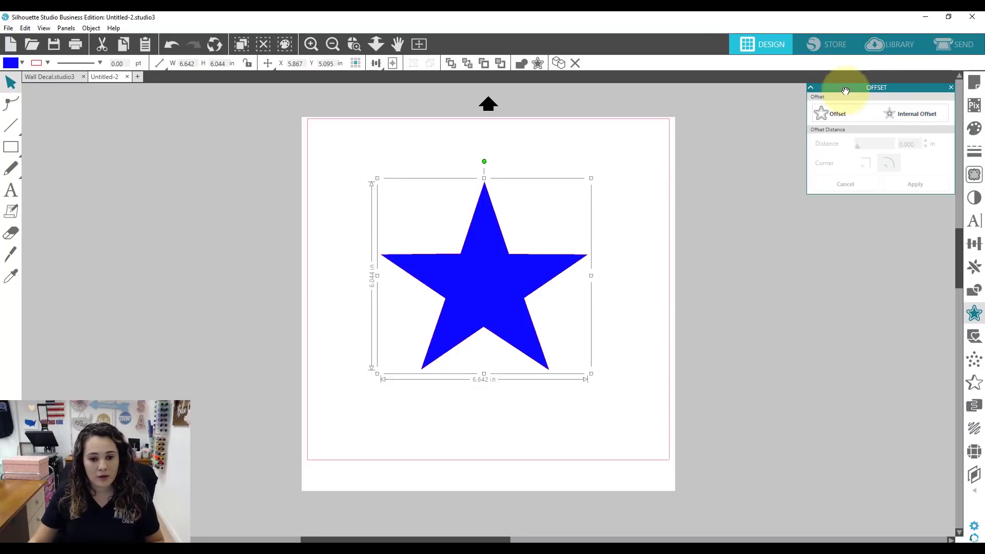
Step: Duplicate the blue star beside the original and fill the copy with purple
left_click_drag(506, 292, 281, 299)
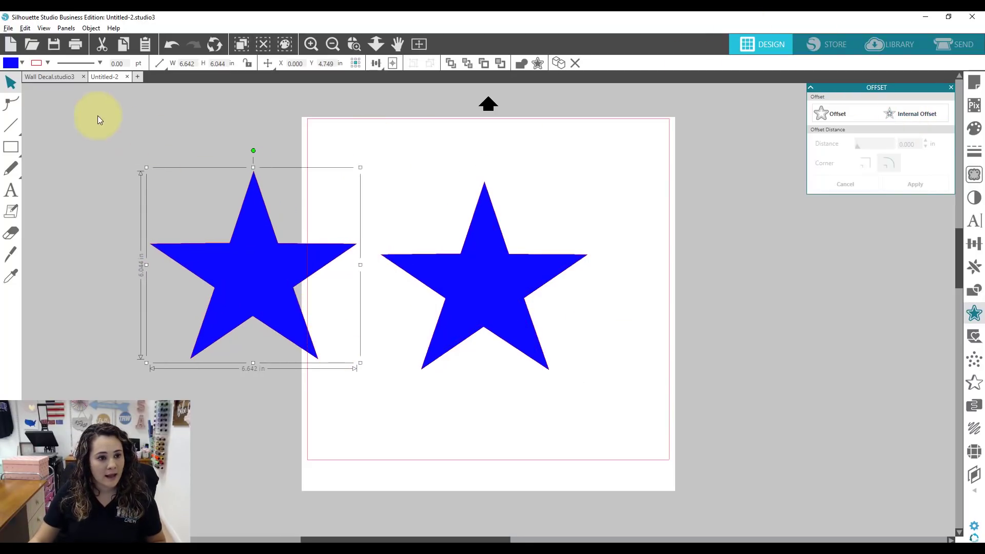
left_click(13, 64)
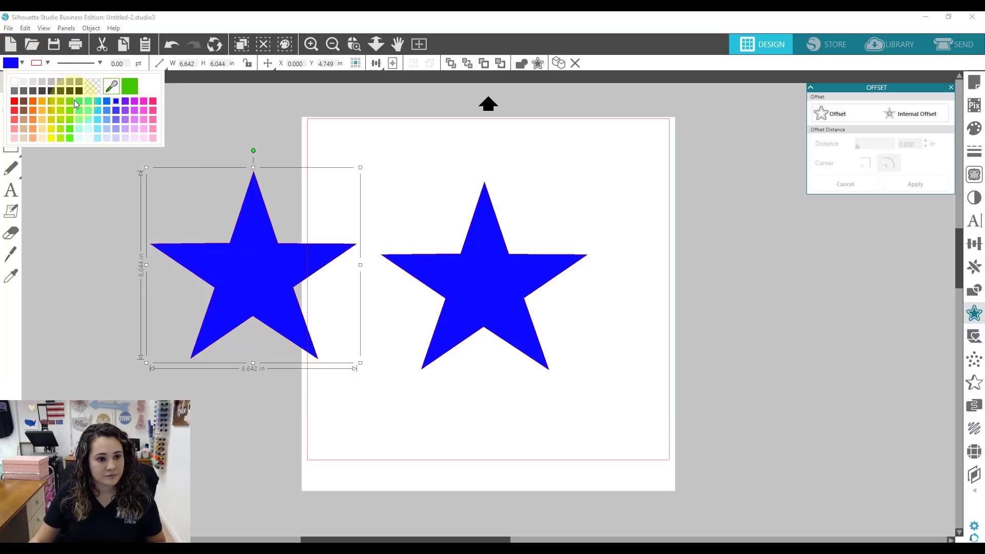
left_click(134, 102)
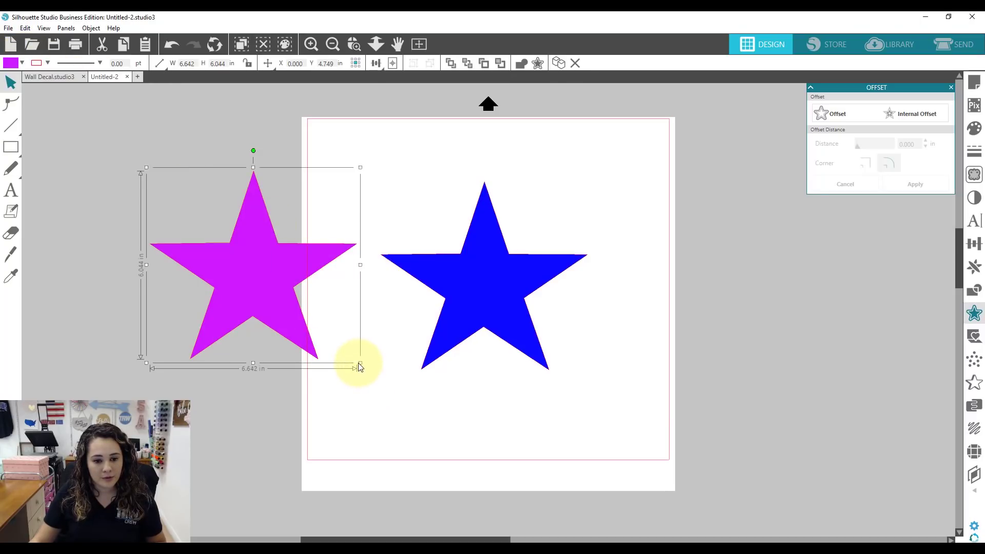
Step: Enlarge the purple star to about 8.67 by 7.89 in and place it centred behind the blue star
left_click_drag(361, 363, 423, 420)
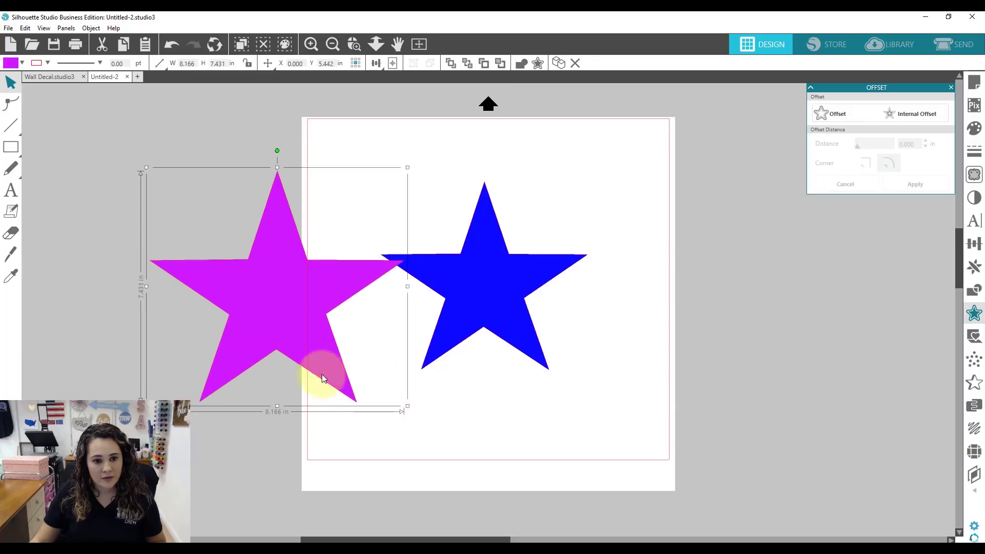
left_click_drag(306, 314, 502, 286)
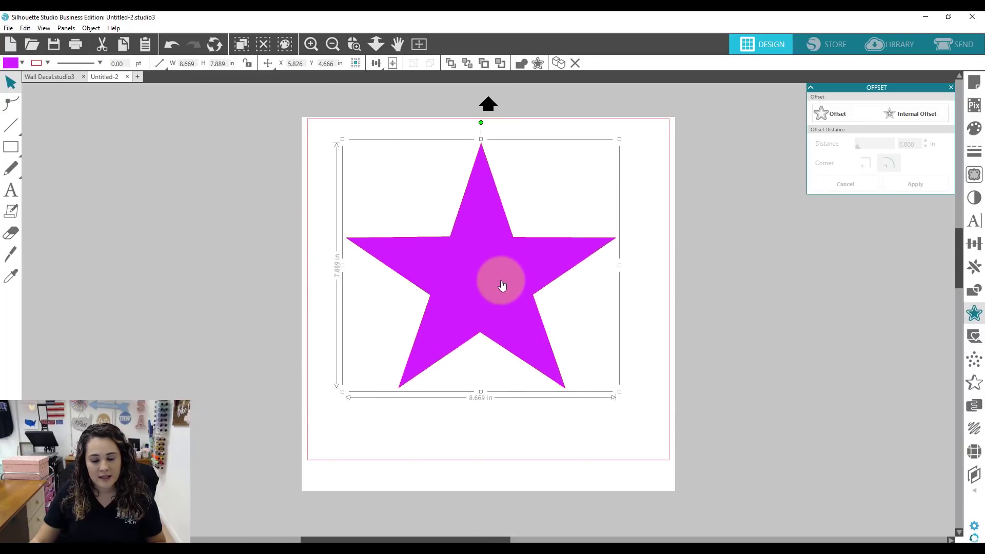
right_click(500, 280)
left_click(537, 475)
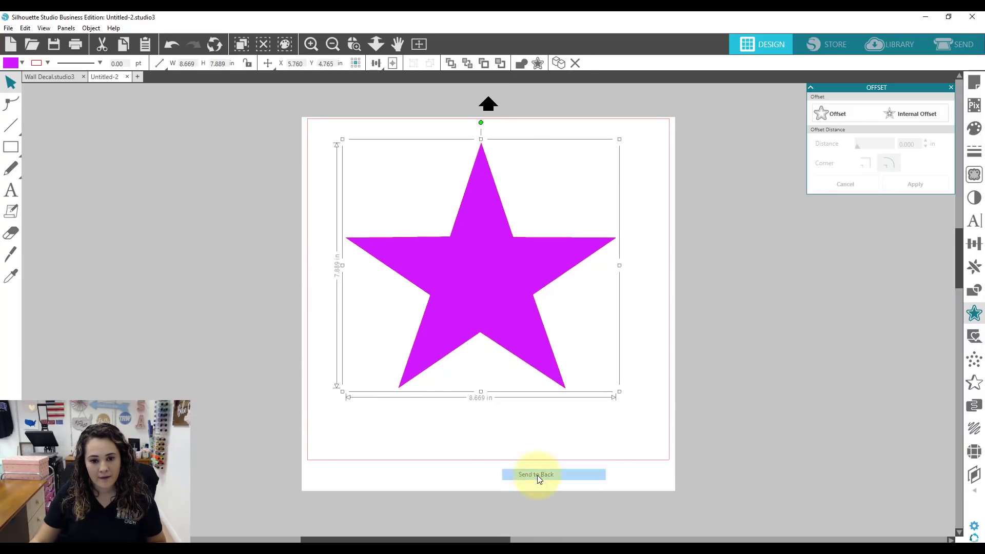
Step: Pull the purple star off the page and delete it
left_click_drag(556, 385, 277, 343)
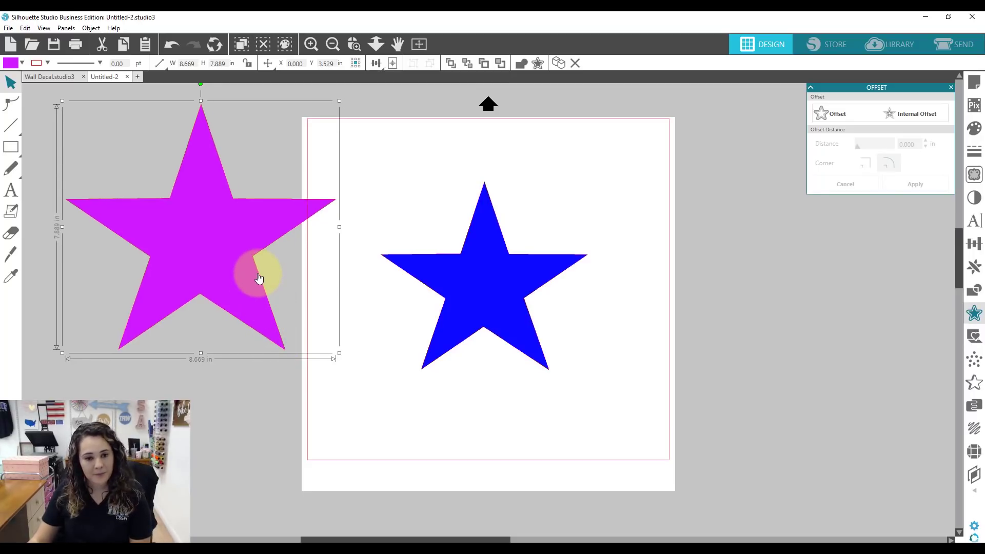
key("Delete")
Step: Create an outer offset around the blue star at a distance of 0.250 in with rounded corners
left_click(436, 245)
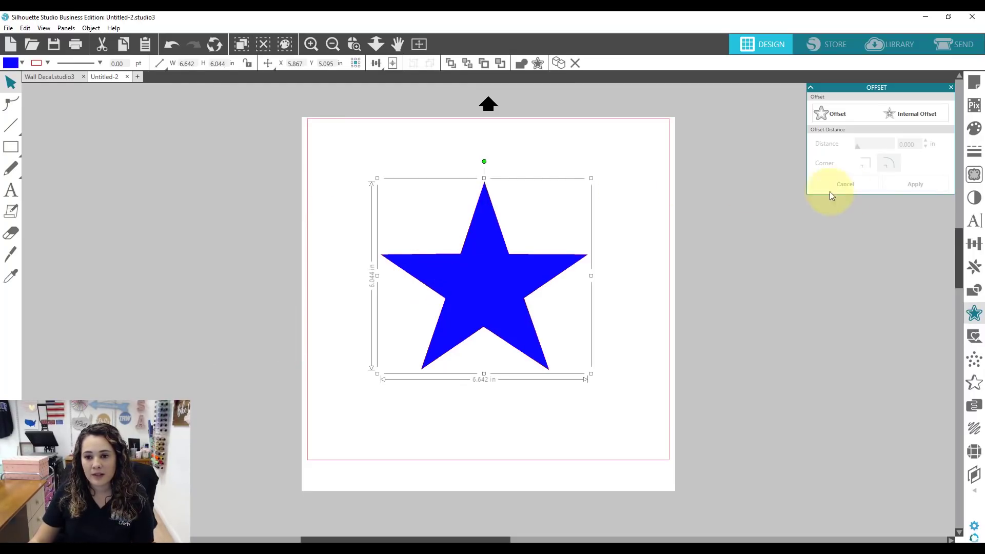
left_click(850, 116)
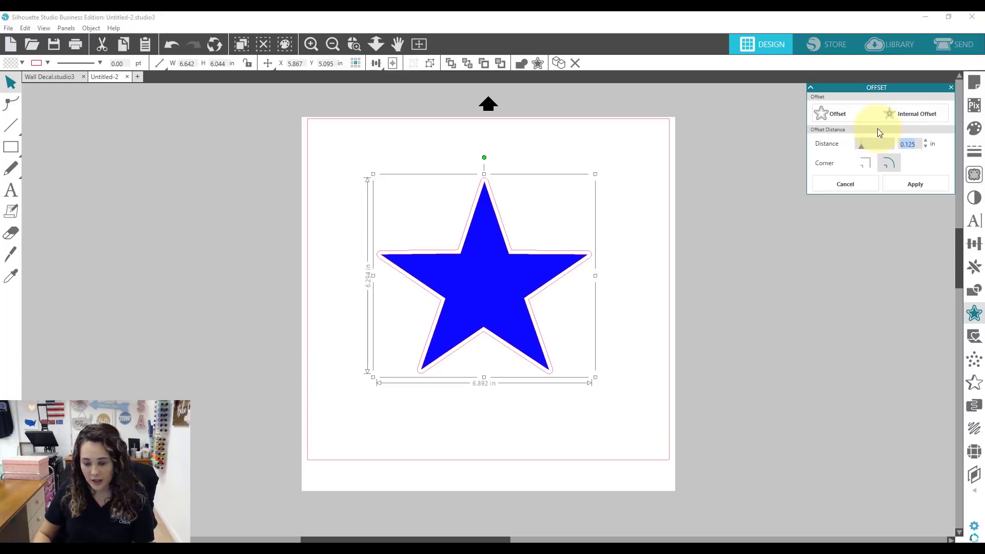
type(".2")
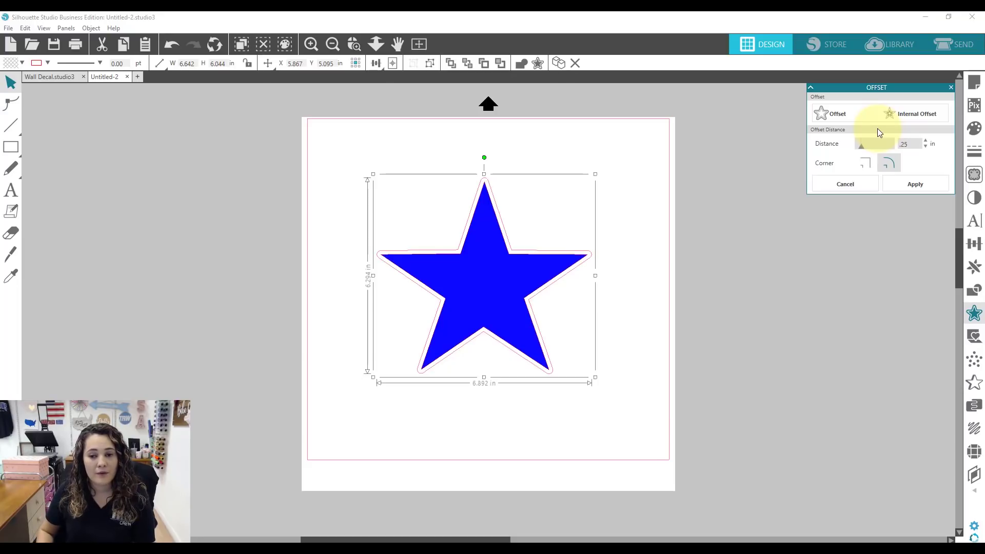
key("Return")
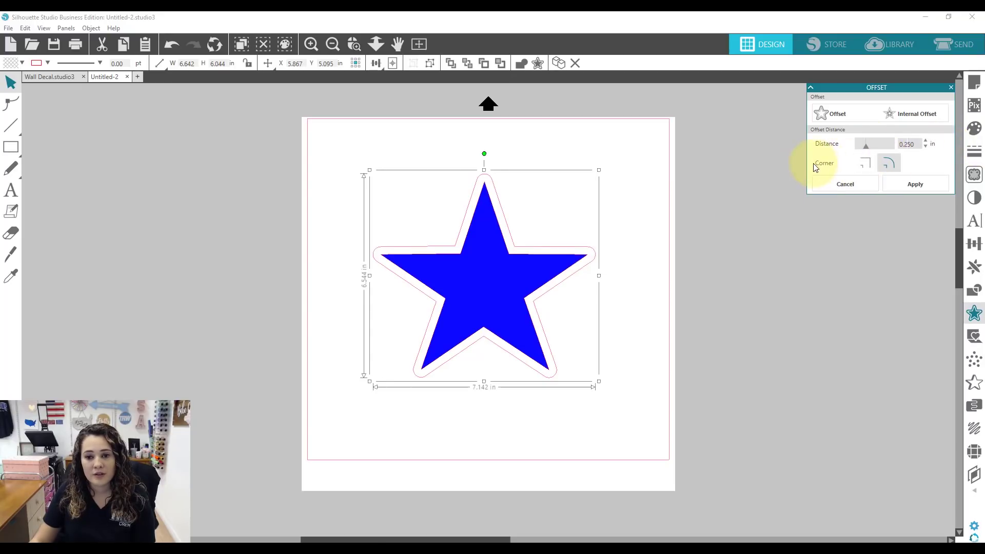
left_click(865, 163)
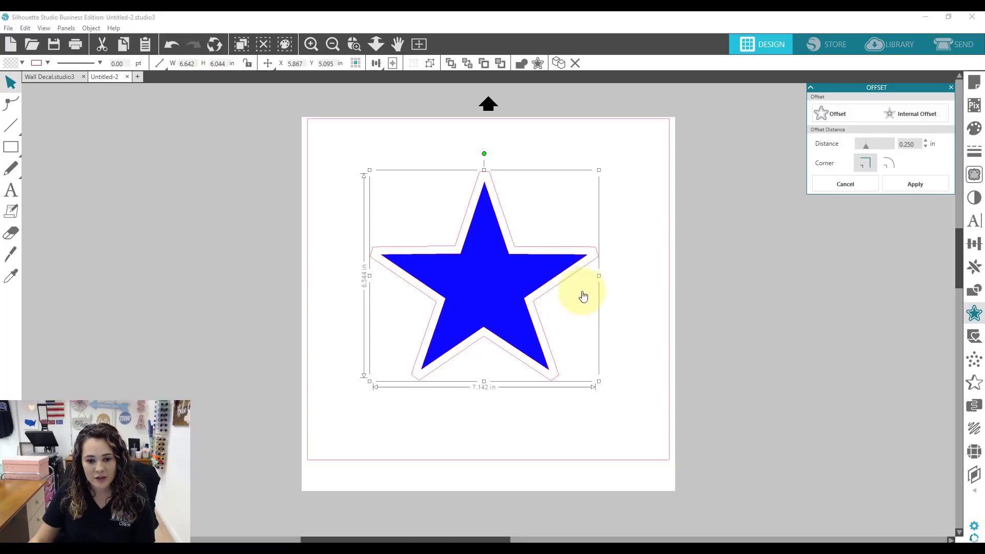
left_click(889, 165)
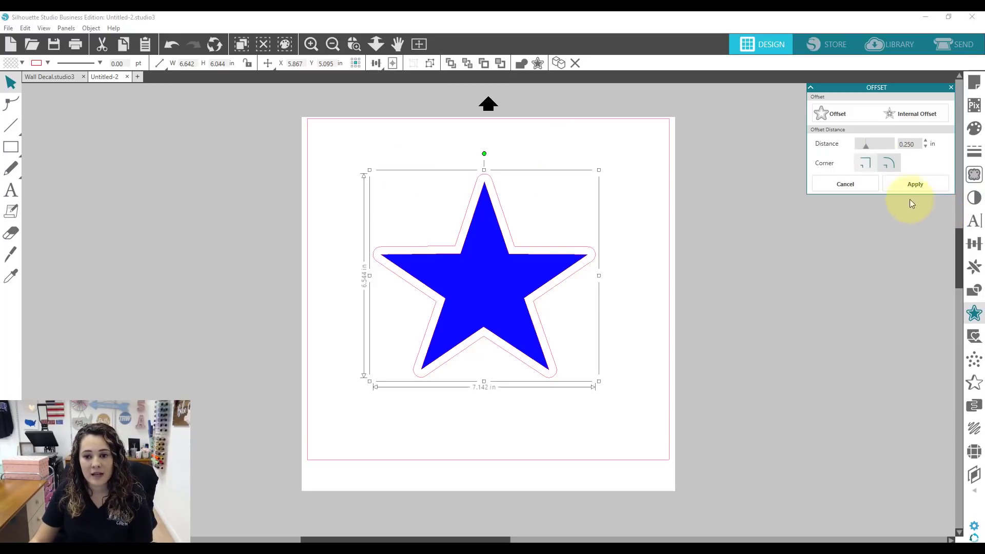
left_click(905, 183)
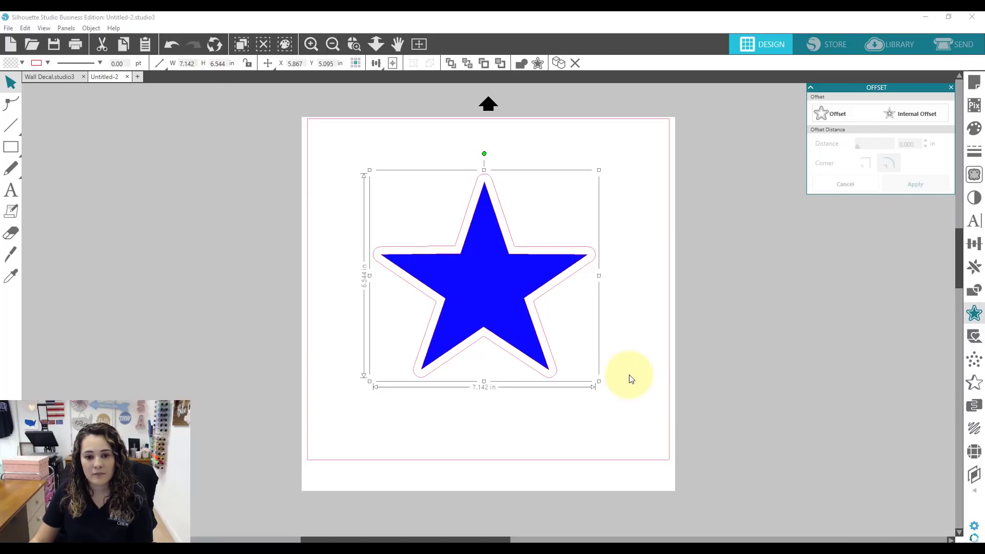
Step: Try moving the offset outline away from the star, undo the move, and delete the outline
left_click_drag(578, 279, 299, 281)
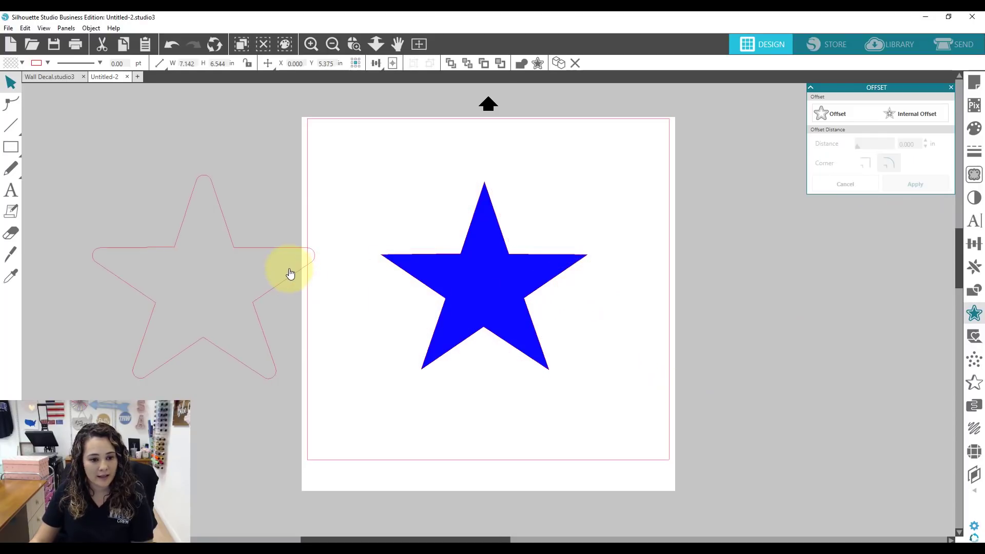
key("ctrl+z")
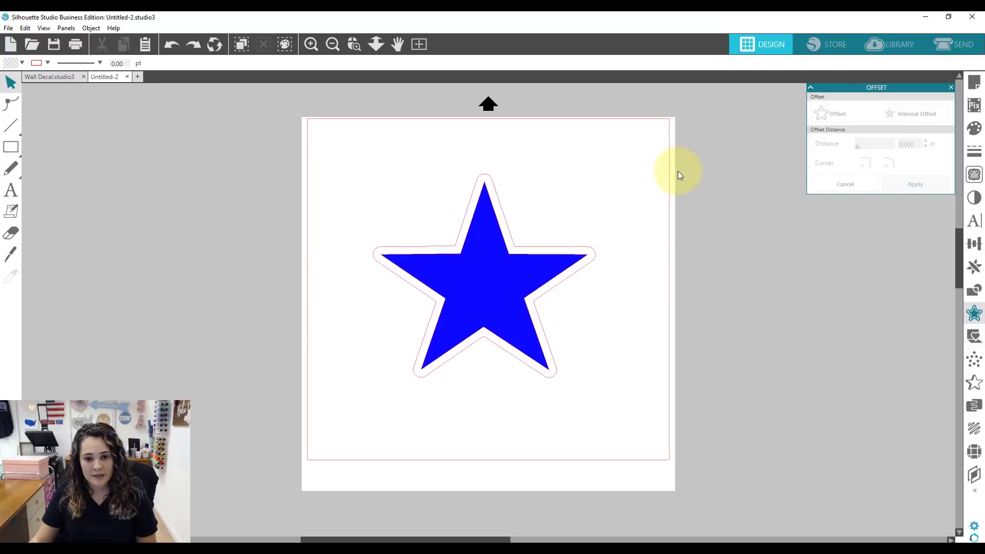
left_click(589, 257)
key("Delete")
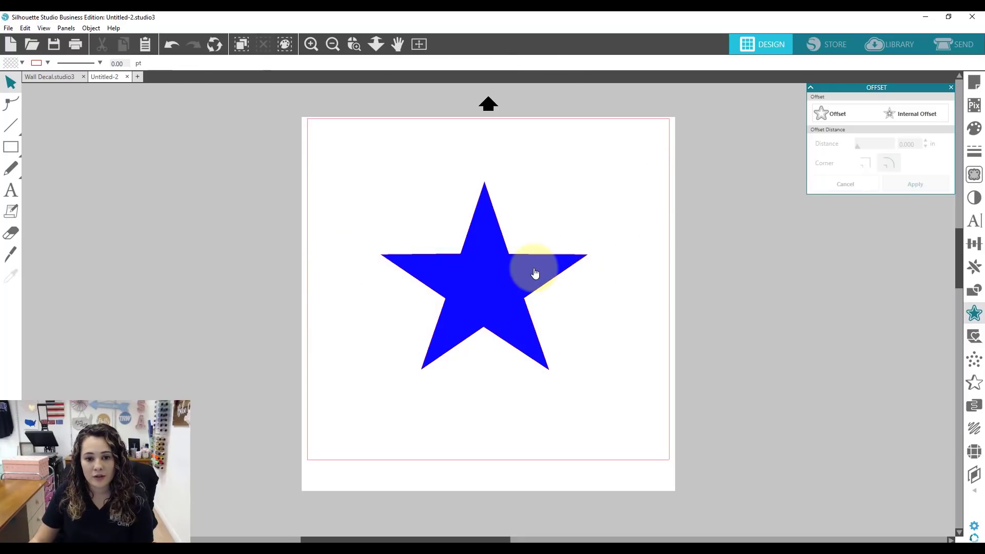
Step: Create a 0.125 in internal offset of the blue star, then move the star aside to check it and undo the move
left_click(535, 273)
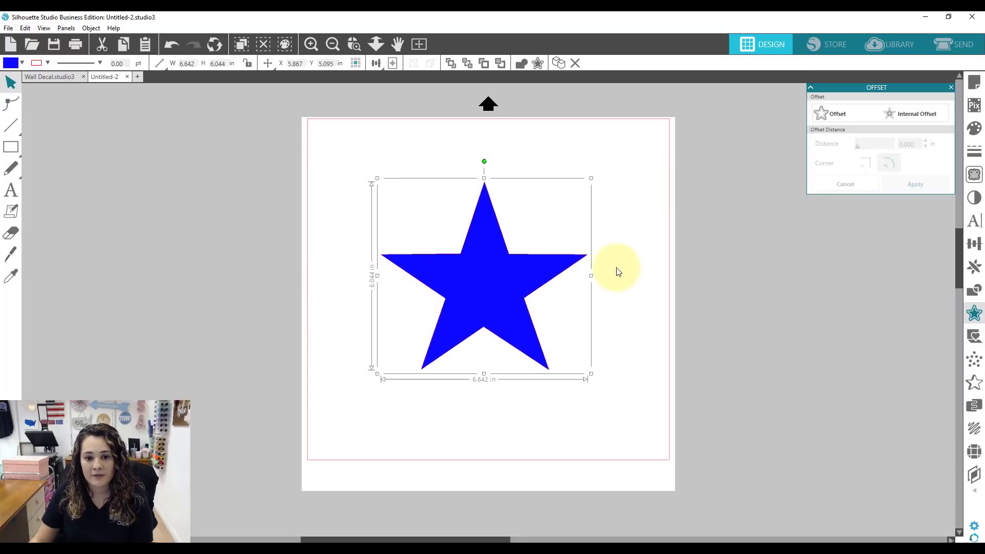
left_click(909, 115)
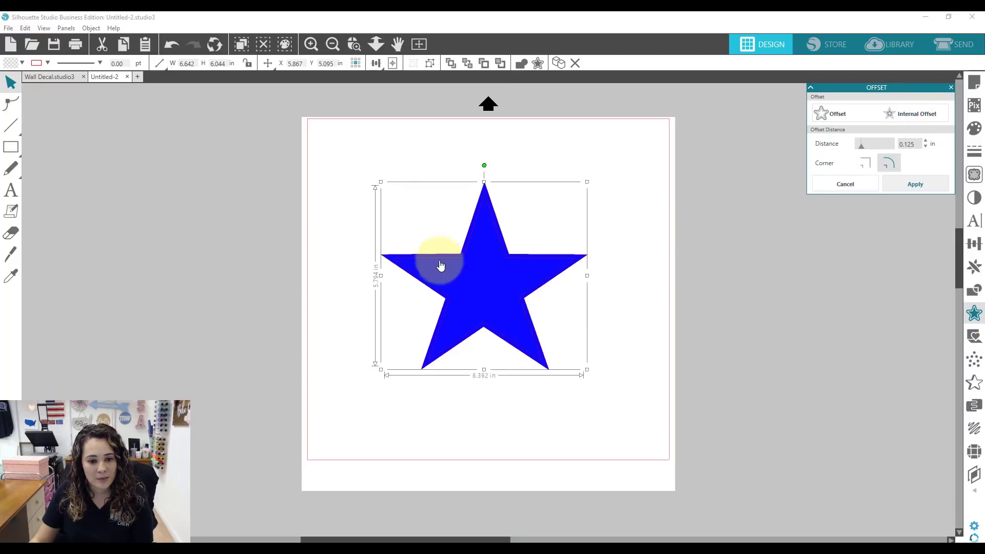
left_click(907, 185)
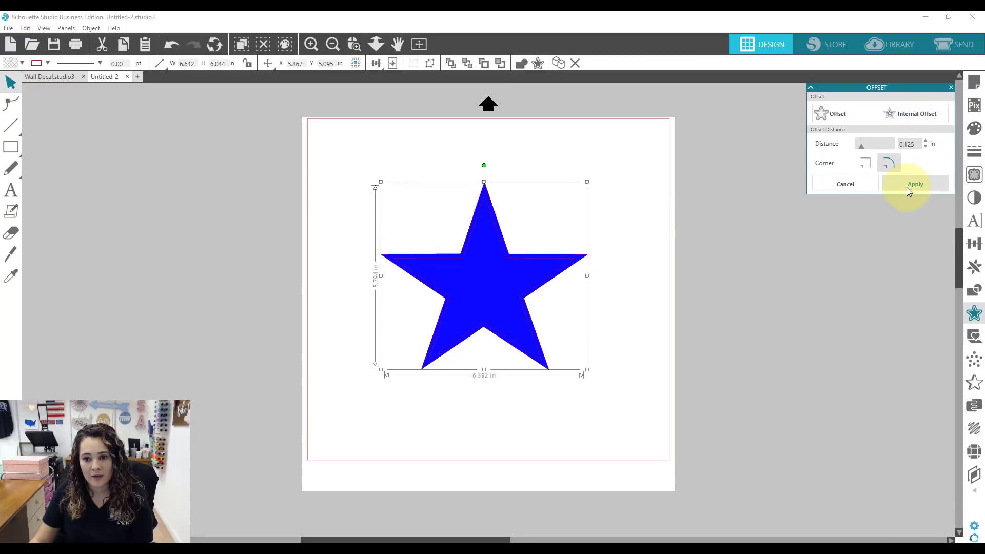
left_click_drag(501, 312, 693, 320)
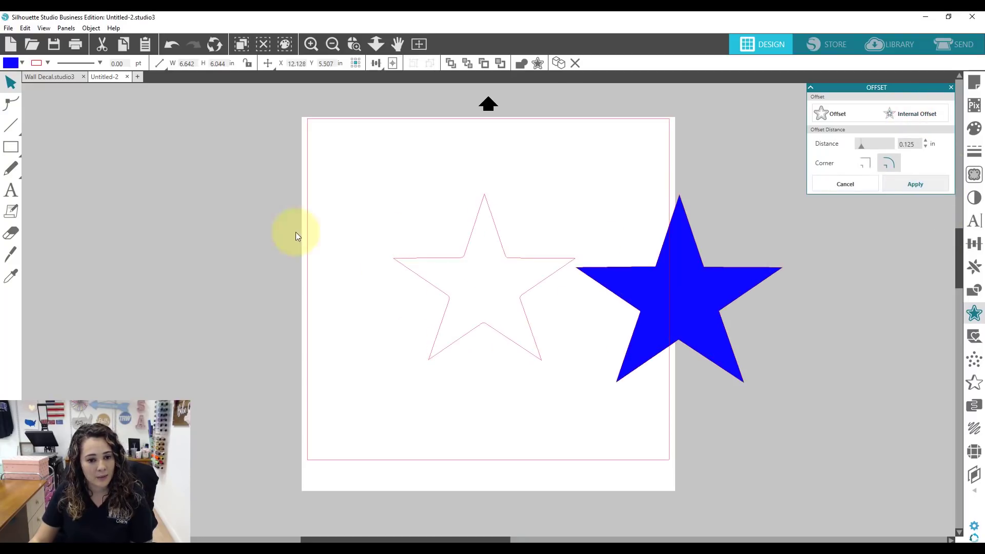
key("ctrl+z")
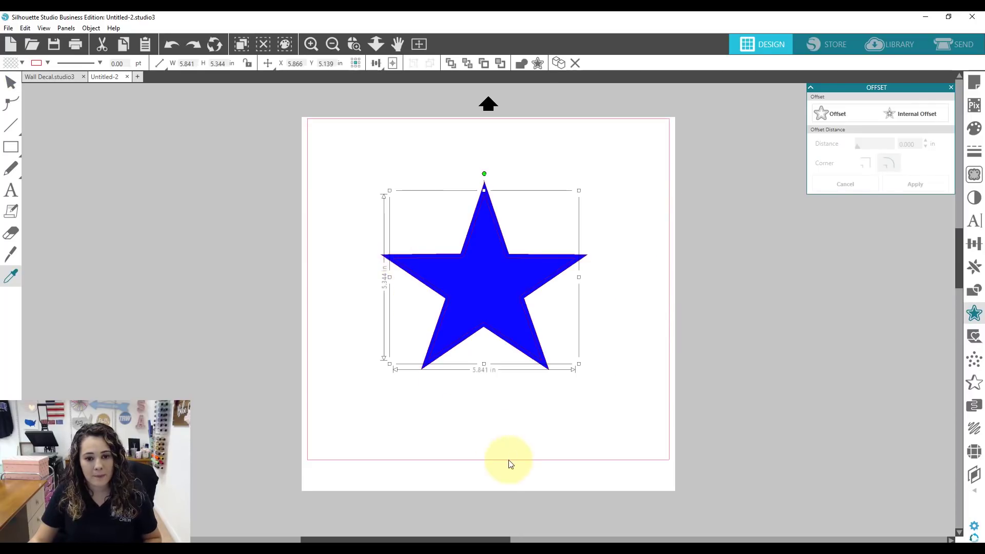
Step: Move the internal offset outline down out of the blue star and delete it
left_click(504, 343)
left_click_drag(500, 371, 480, 396)
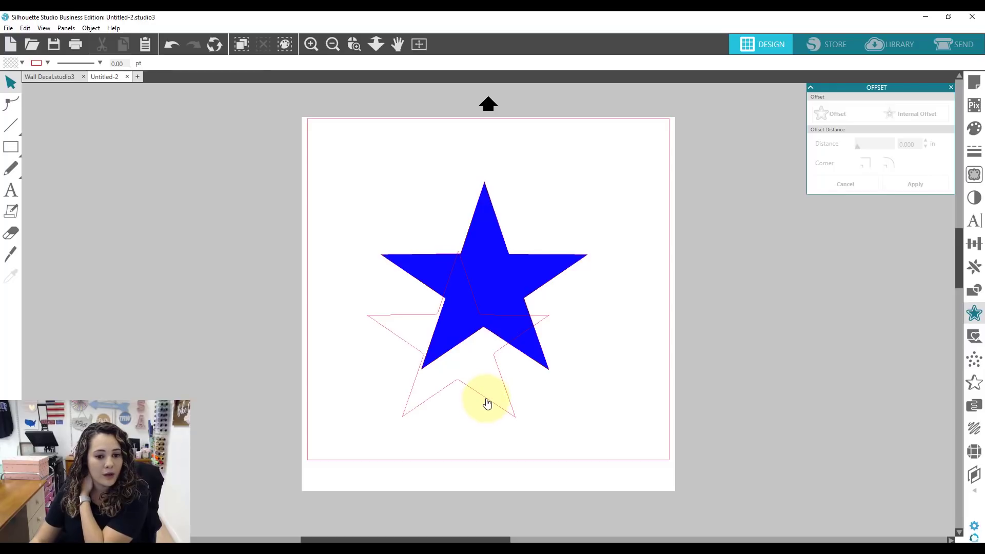
left_click(485, 405)
key("Delete")
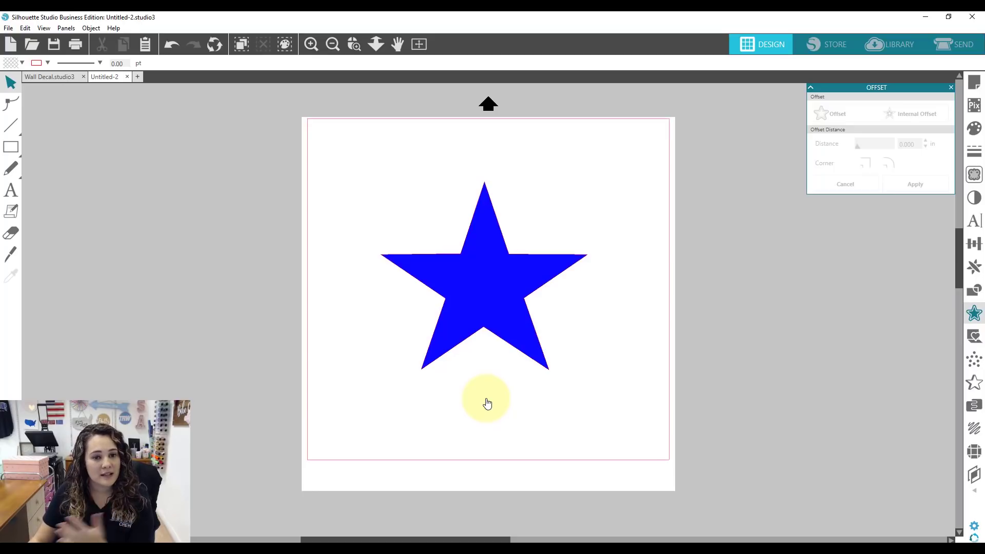
Step: Create a 0.125 in outer offset with rounded corners around the blue star and move the star away from the outline
left_click(507, 299)
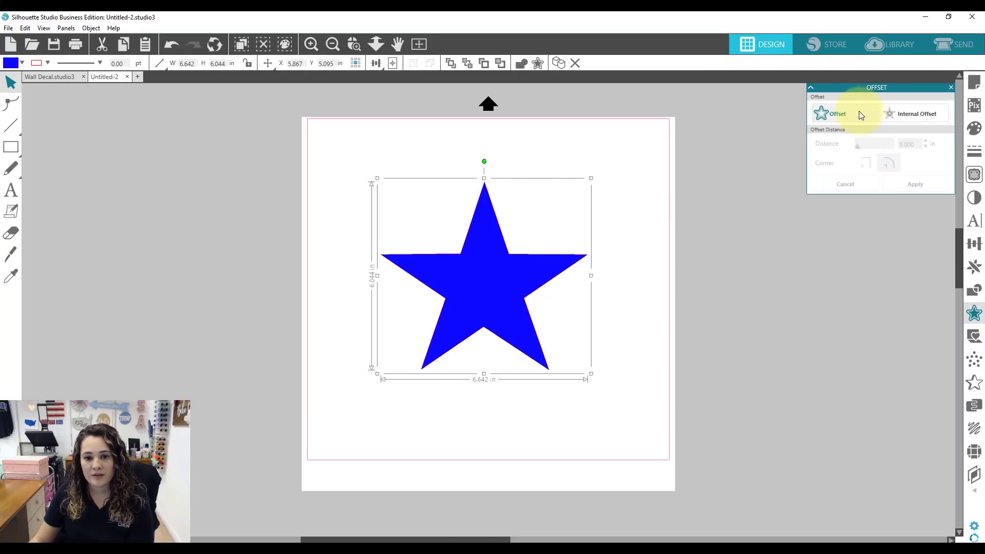
left_click(858, 111)
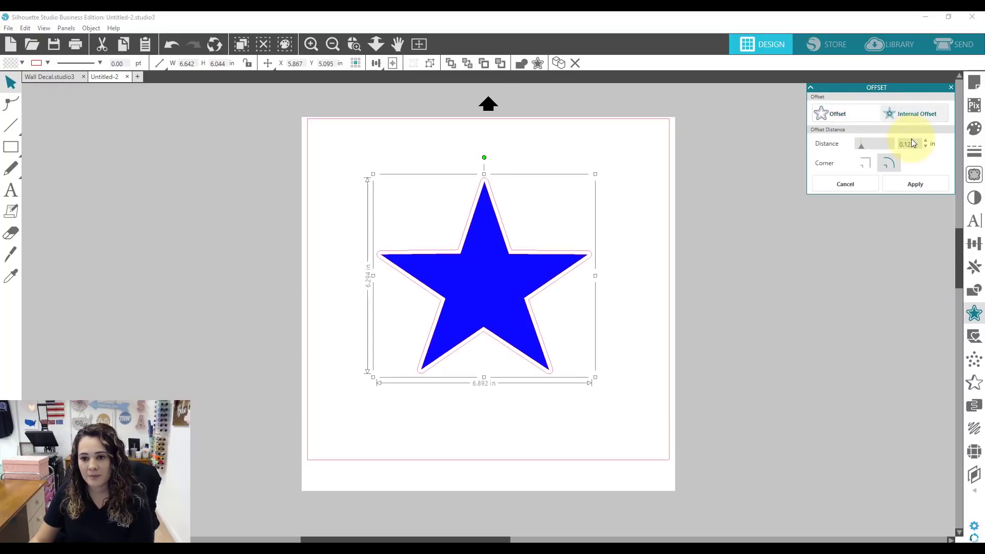
left_click(920, 186)
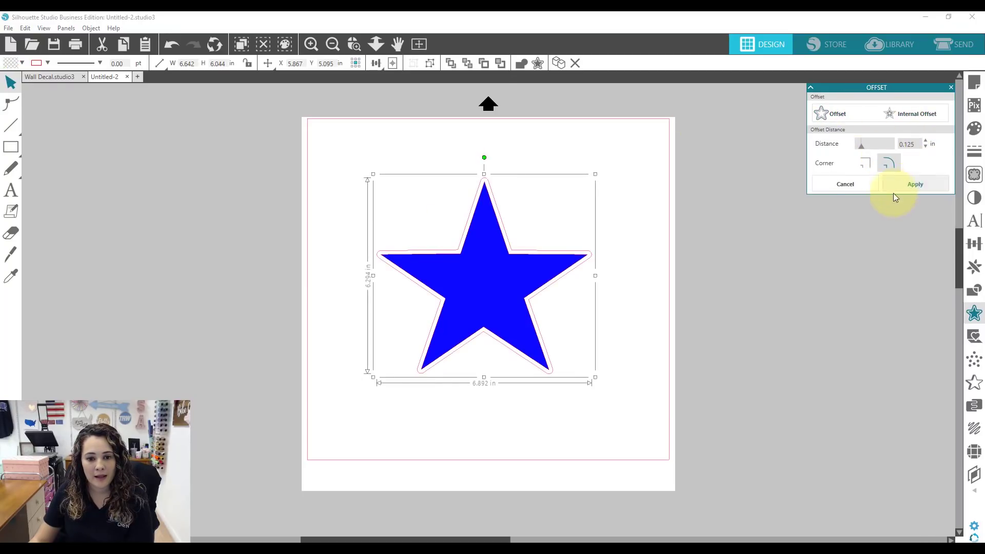
left_click_drag(471, 294, 311, 336)
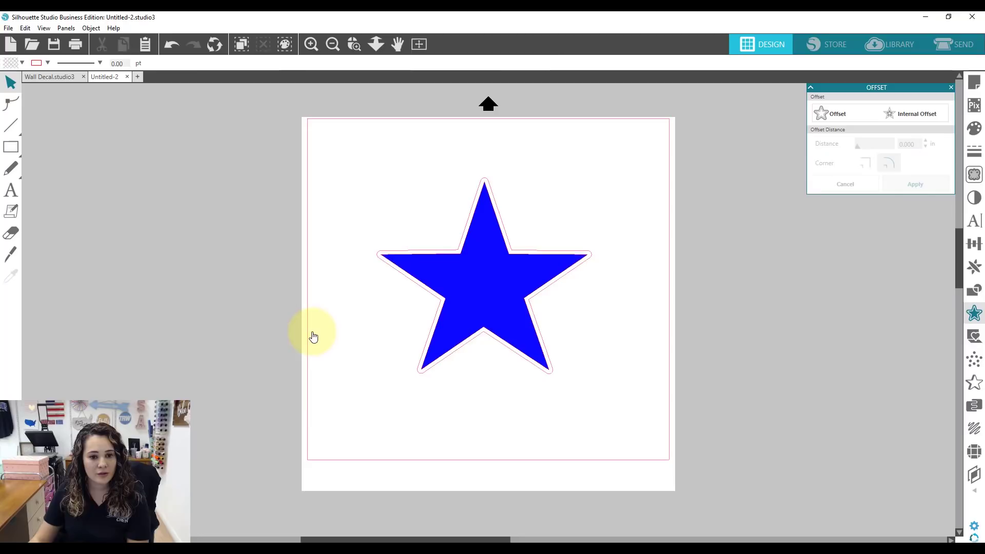
Step: Select the rounded offset outline of the star and fill it with light grey
left_click(510, 202)
left_click(497, 208)
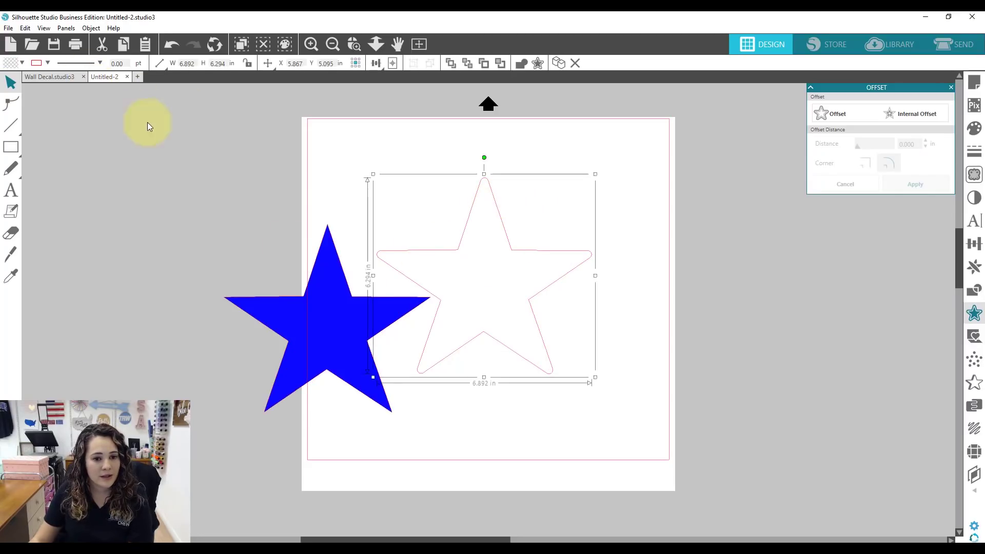
left_click(23, 63)
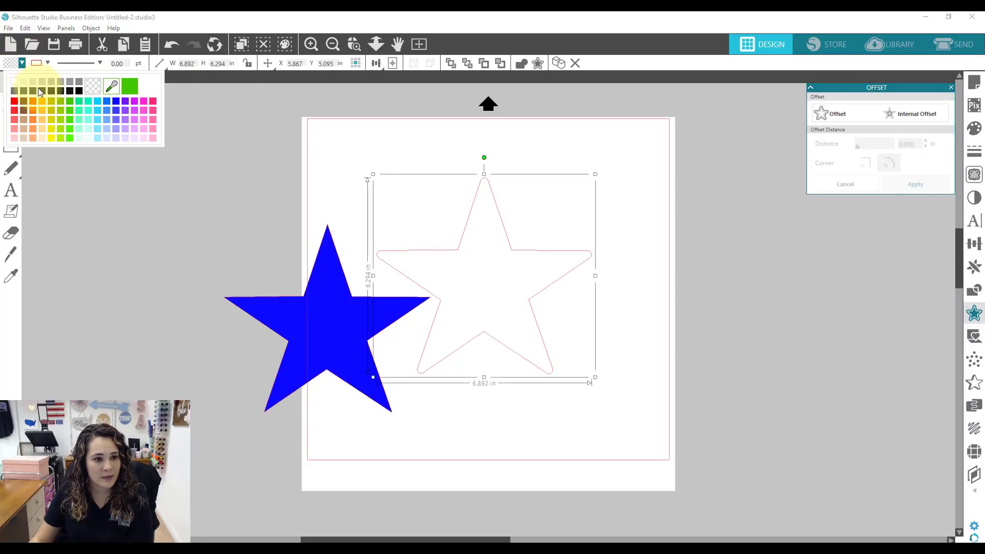
left_click(42, 81)
Step: Move the blue star back over the grey offset star and align the two on a common centre
left_click(376, 198)
left_click(325, 319)
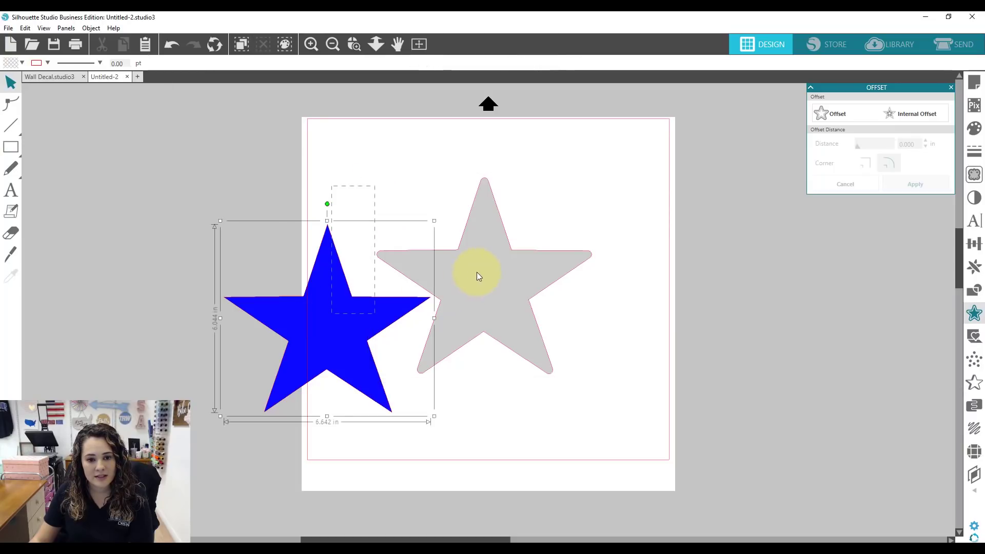
left_click(477, 270)
left_click_drag(334, 334, 468, 268)
left_click_drag(334, 144, 612, 418)
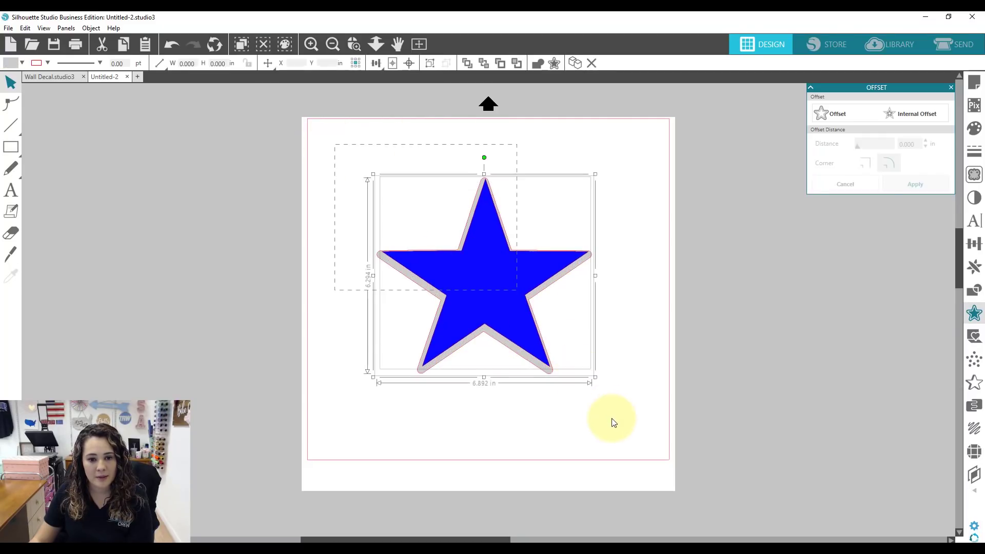
left_click(409, 63)
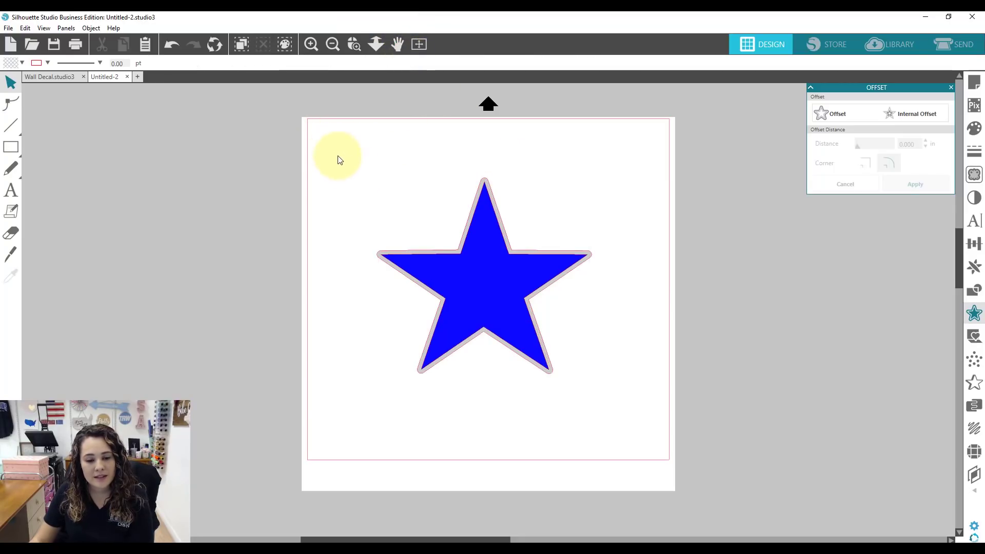
Step: Make a compound path from the blue star and the grey offset star
left_click_drag(331, 151, 490, 365)
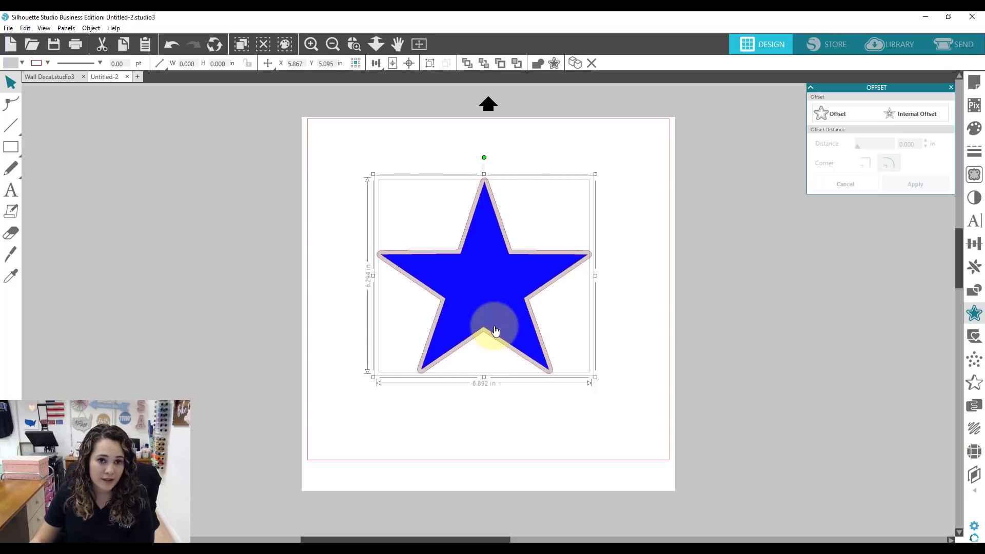
right_click(498, 270)
left_click(539, 458)
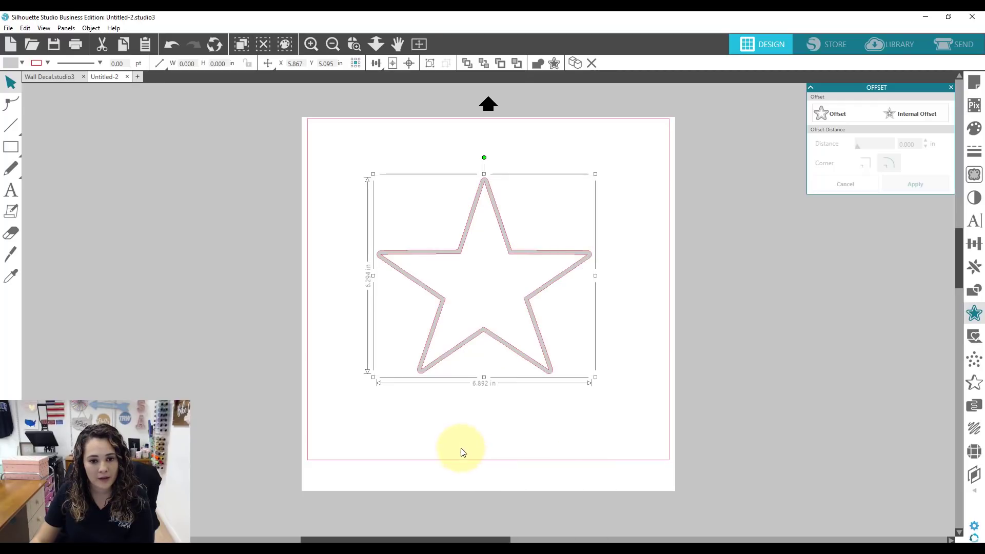
Step: Nudge the hollow grey star outline slightly and delete it from the page
left_click(462, 345)
mouse_move(488, 334)
left_mouse_down()
mouse_move(479, 323)
mouse_move(494, 351)
mouse_move(484, 340)
left_mouse_up()
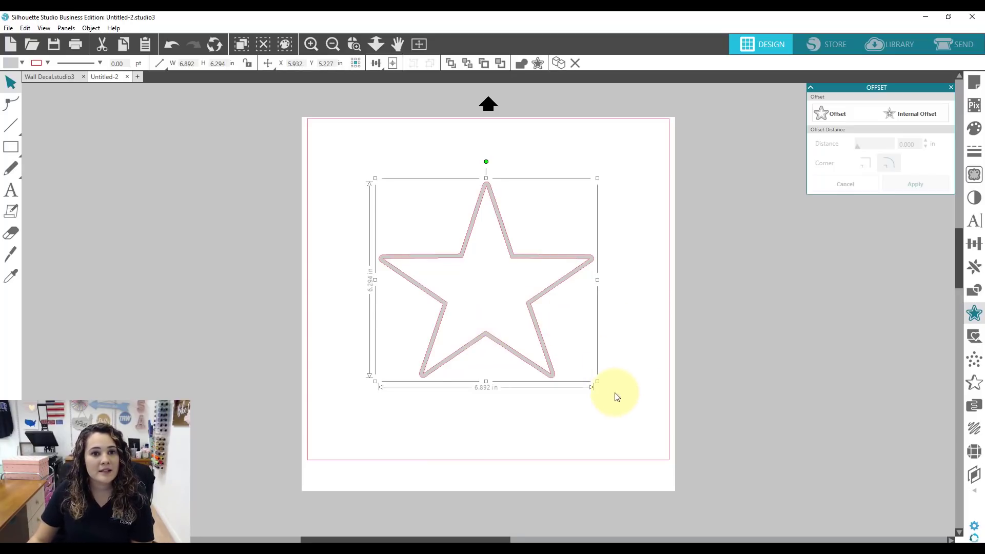
key("Delete")
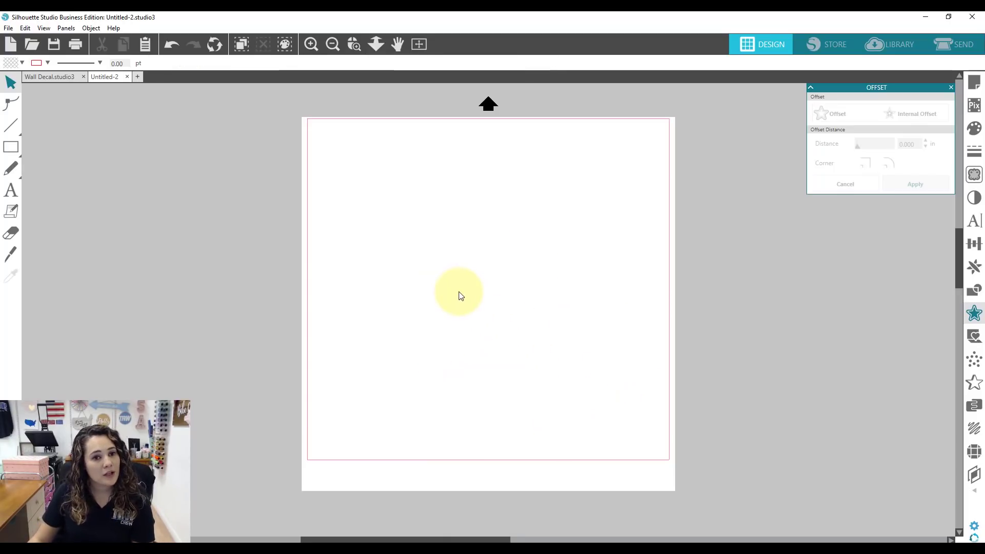
Step: Add the text "P" near the page's centre and set its font to Times New Roman
left_click(11, 190)
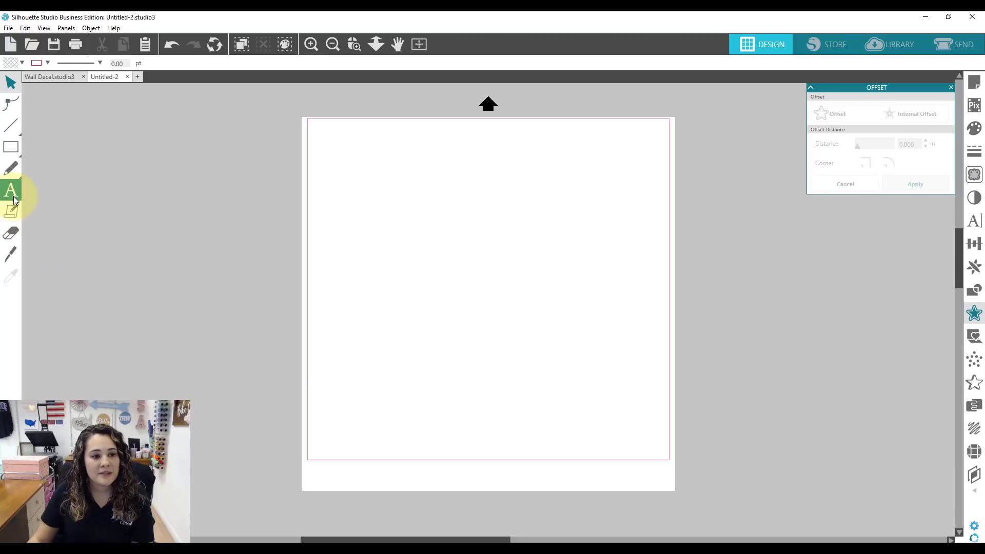
left_click(478, 237)
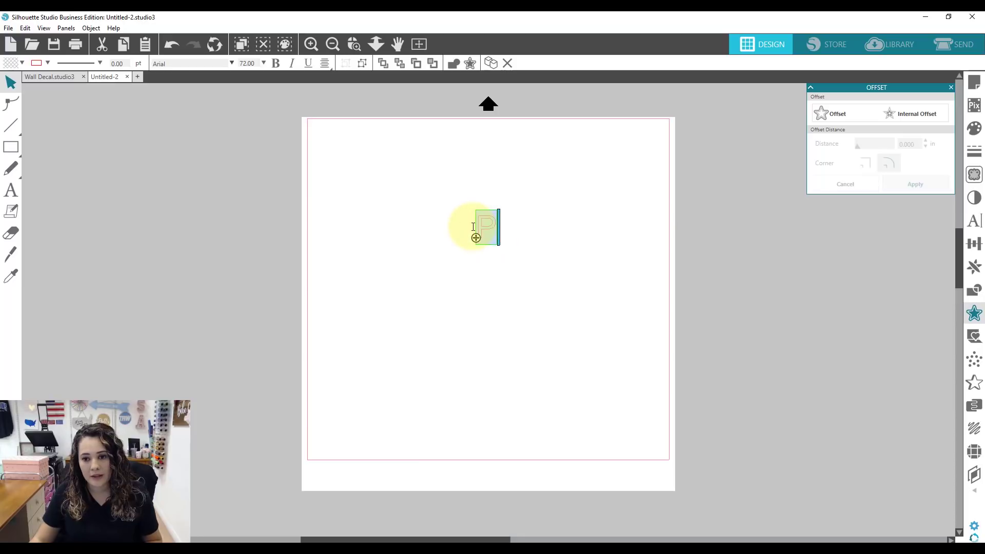
left_click(971, 227)
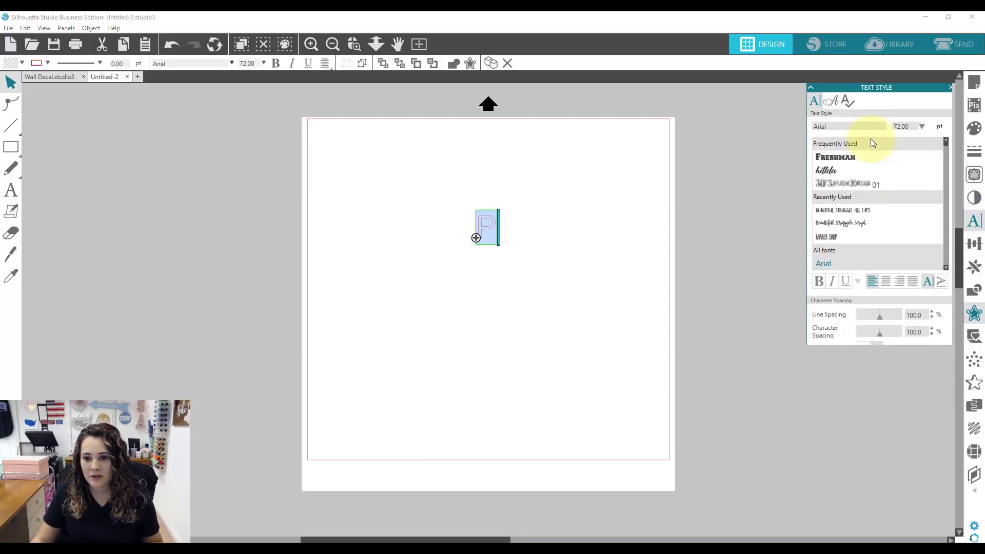
left_click(838, 123)
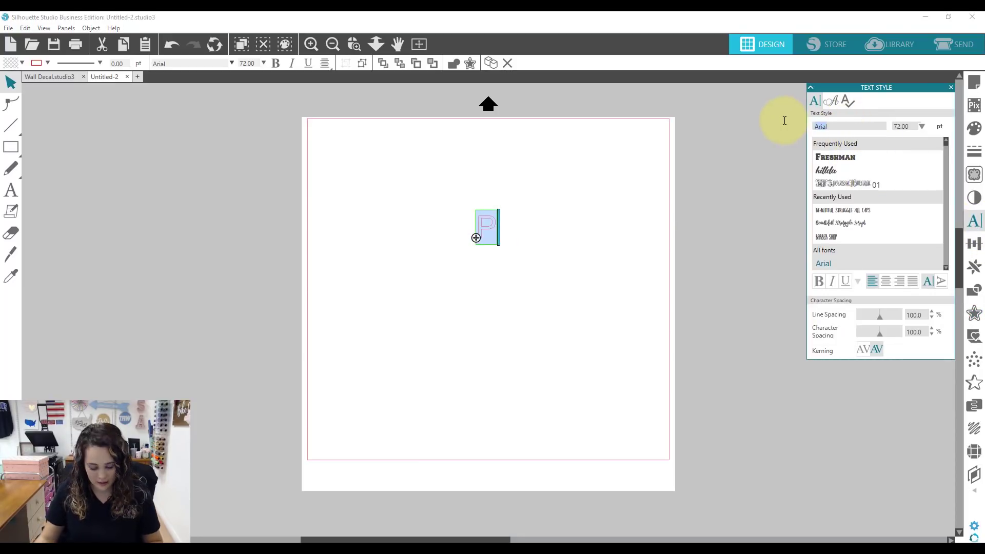
type("times New Roman")
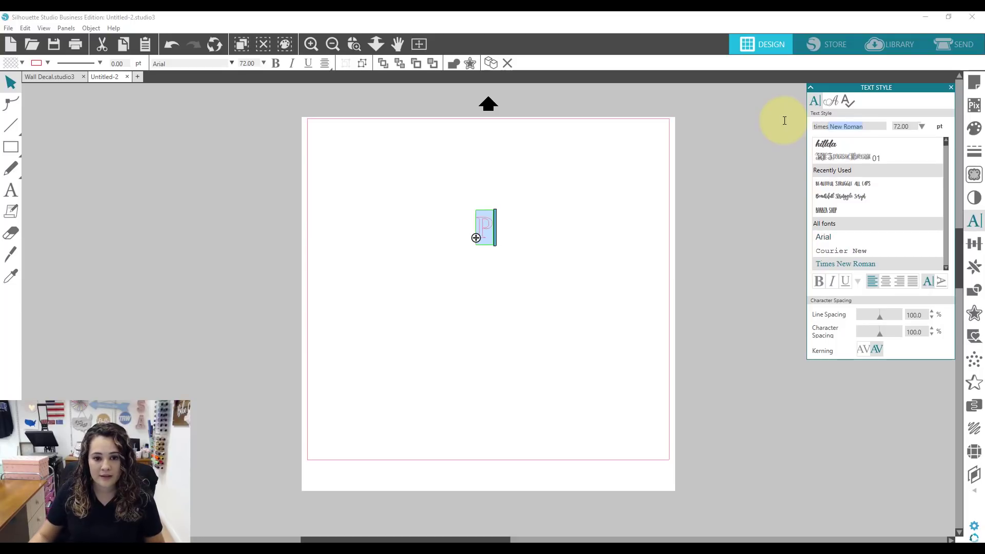
key("Return")
Step: Enlarge the letter P's text box to about 3.10 by 6.17 in and move it to the middle of the page
left_click(477, 320)
left_click(491, 227)
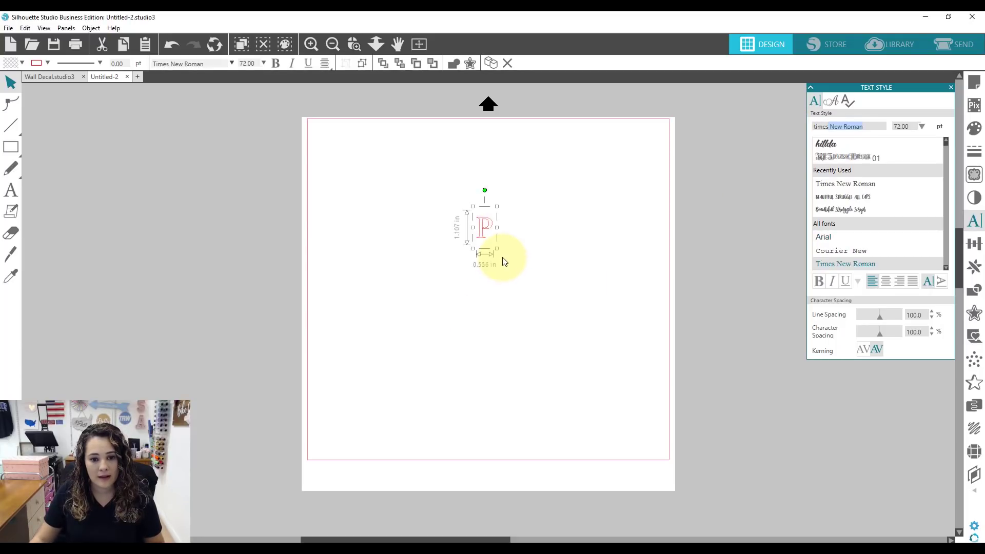
left_click_drag(497, 251, 644, 386)
left_click_drag(529, 315, 494, 277)
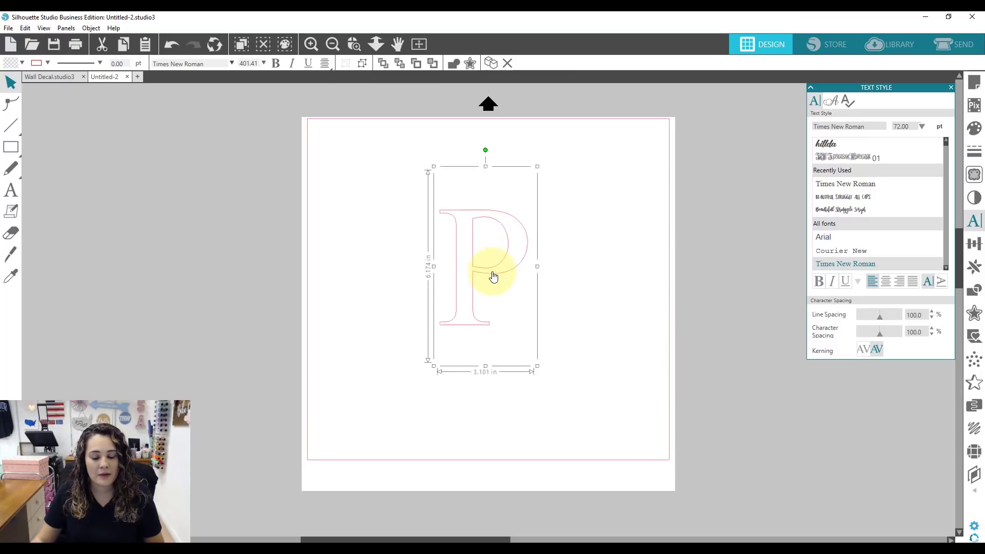
Step: Make the letter P a compound path, enlarge it to about 5.06 by 6.64 in and recentre it on the page
right_click(495, 277)
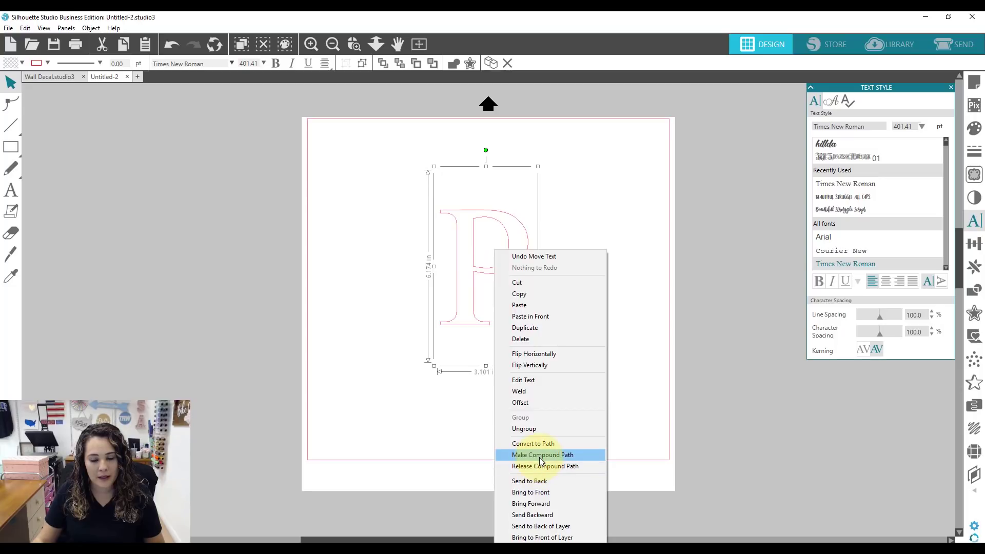
left_click(537, 465)
left_click_drag(531, 328, 603, 421)
left_click_drag(545, 322, 495, 291)
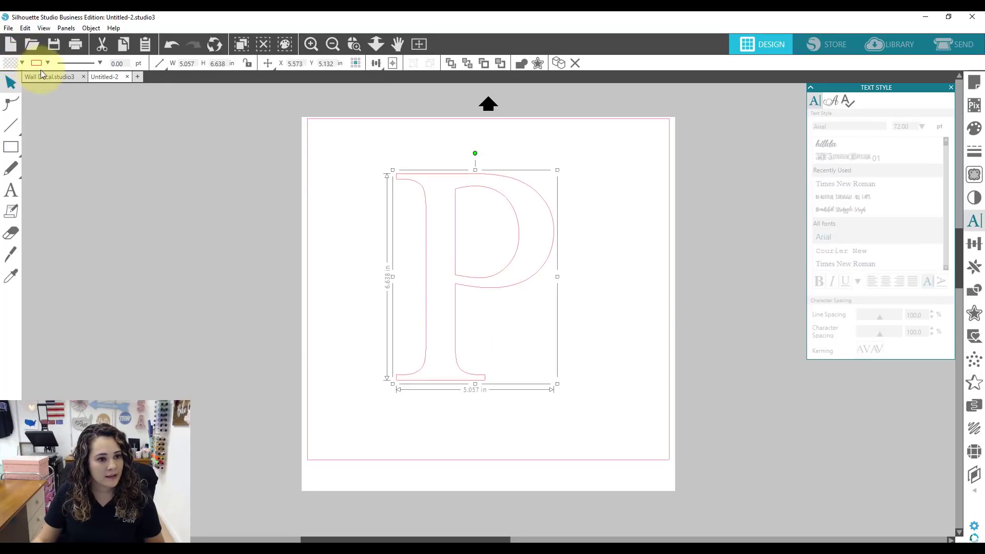
Step: Fill the letter P with black and deselect it
left_click(23, 63)
left_click(70, 91)
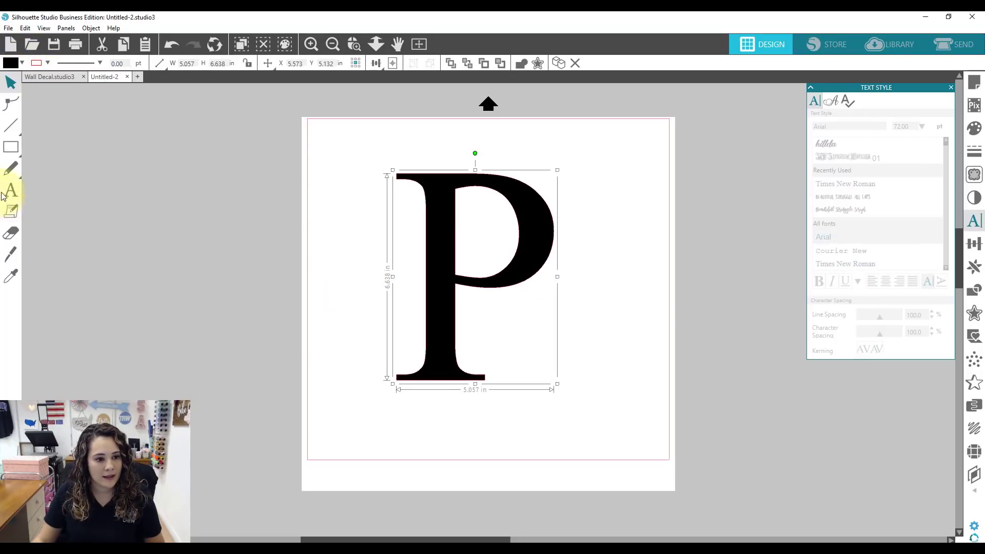
key("Escape")
Step: Add the surname as new text across the stem of the P and set its font to hillda
key("t")
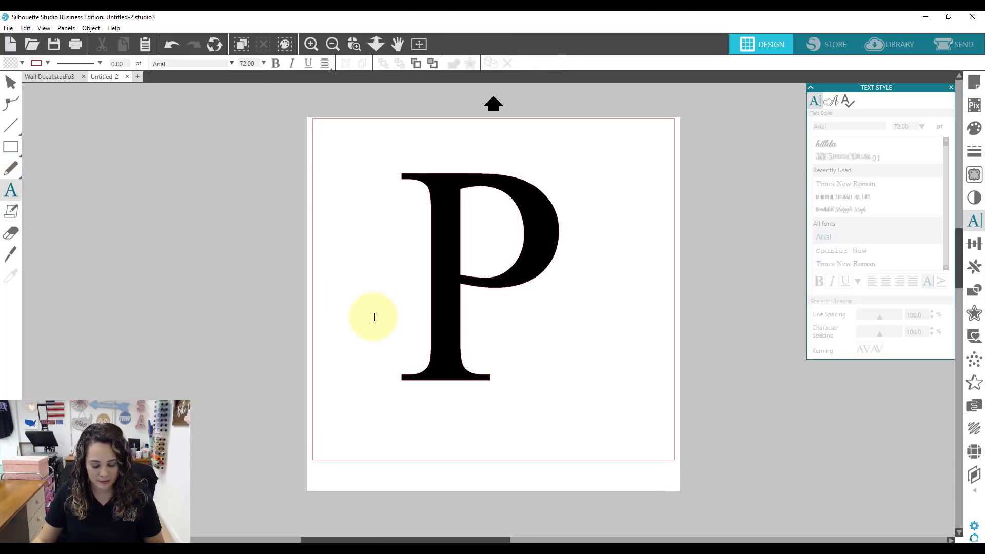
left_click(376, 315)
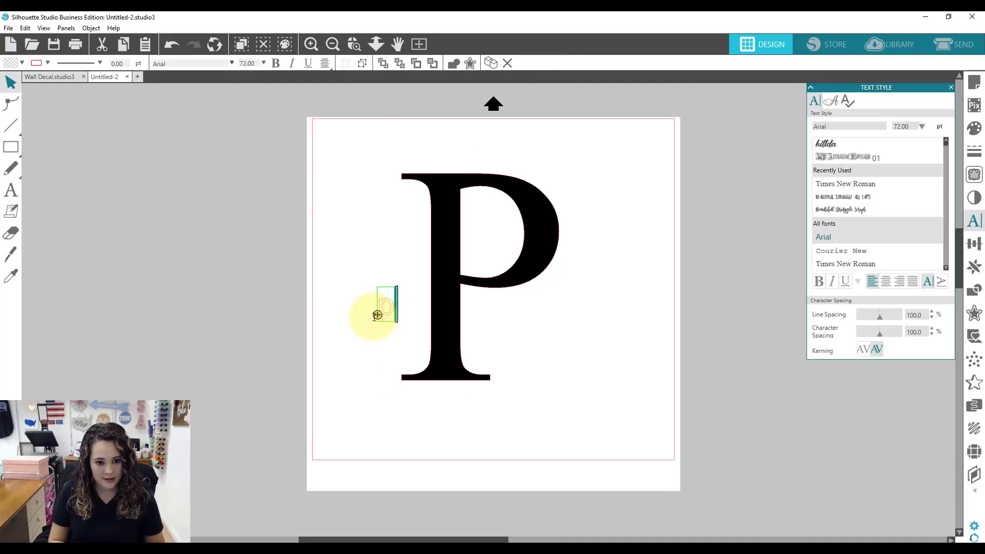
type("Potts")
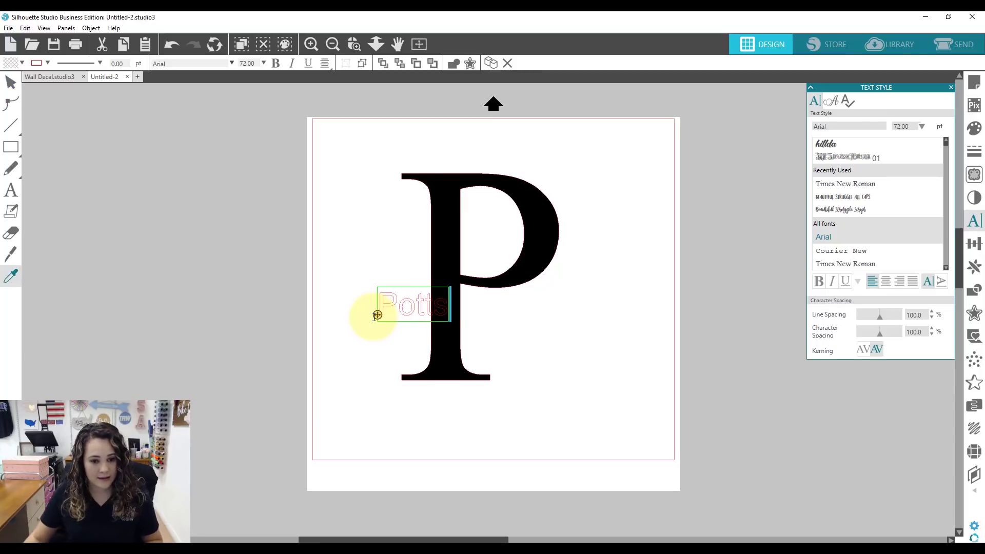
key("ctrl+a")
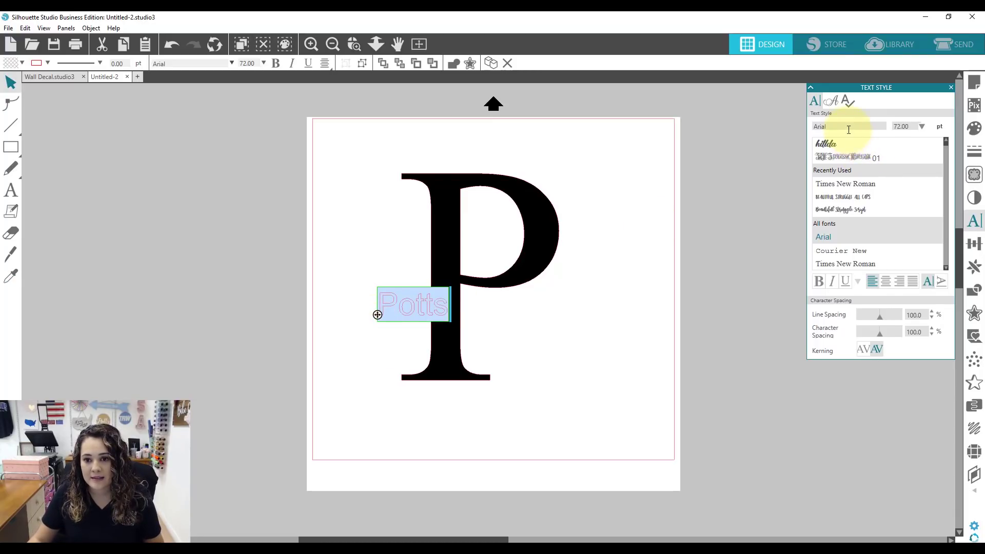
left_click(825, 144)
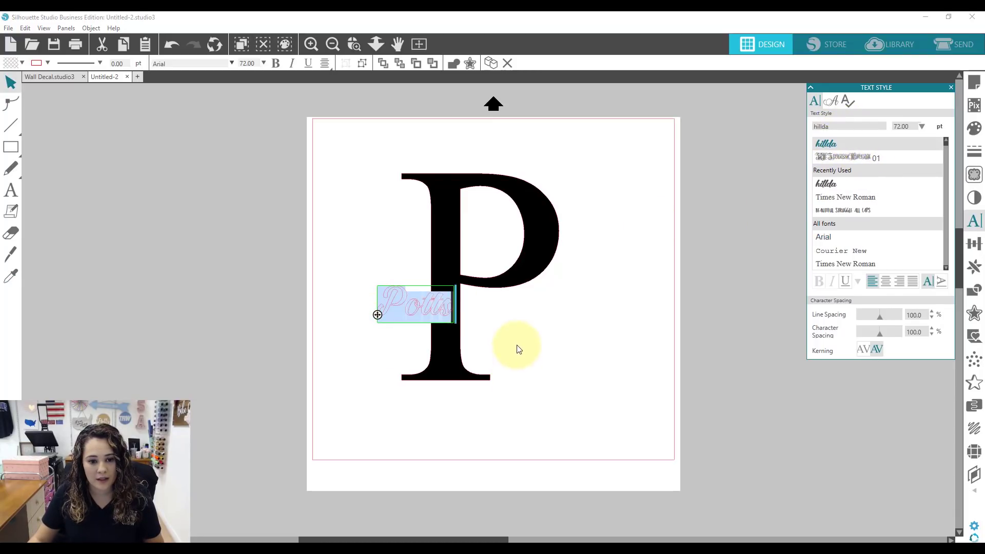
Step: Fill the surname text with light blue, enlarge it to about 5.6 in wide and place it across the P
left_click(402, 312)
left_click(402, 312)
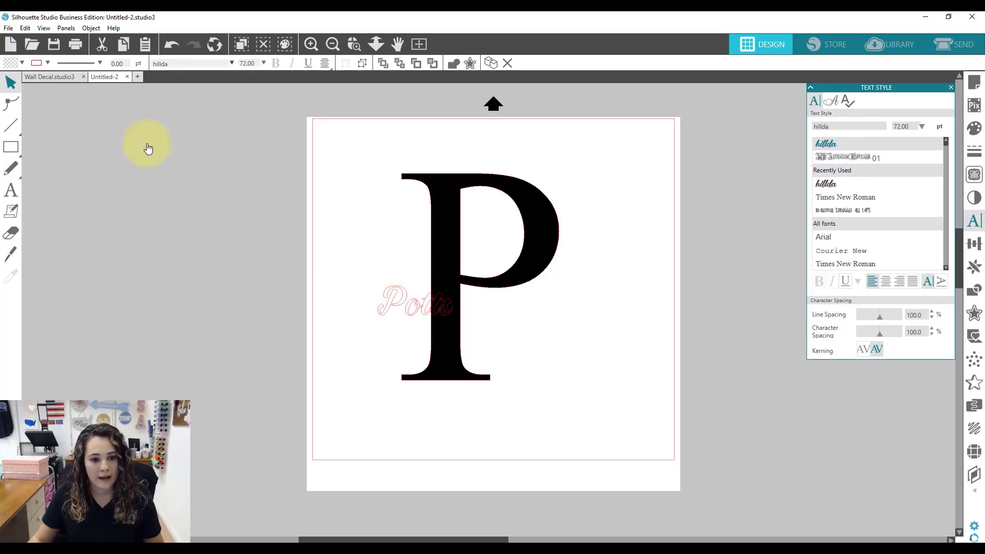
left_click(22, 64)
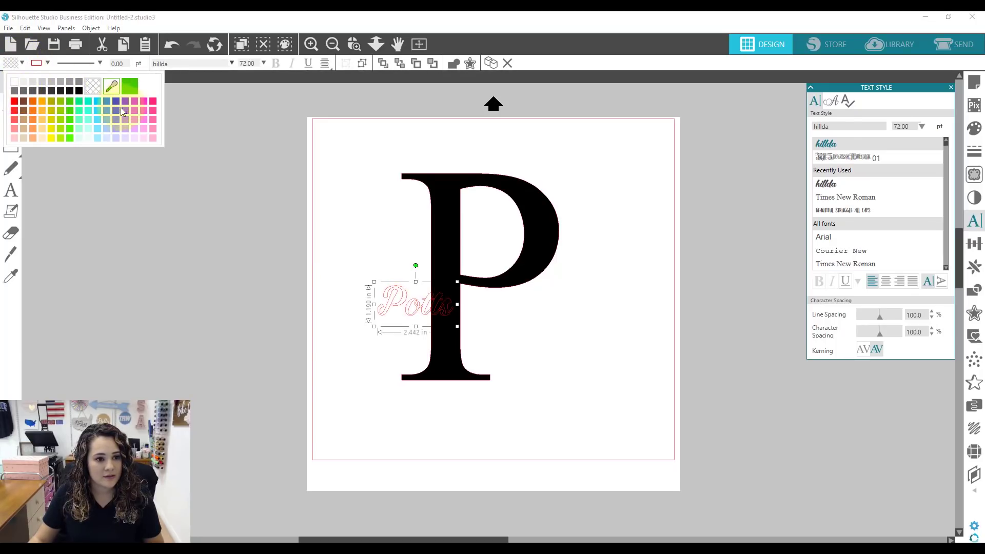
left_click(98, 101)
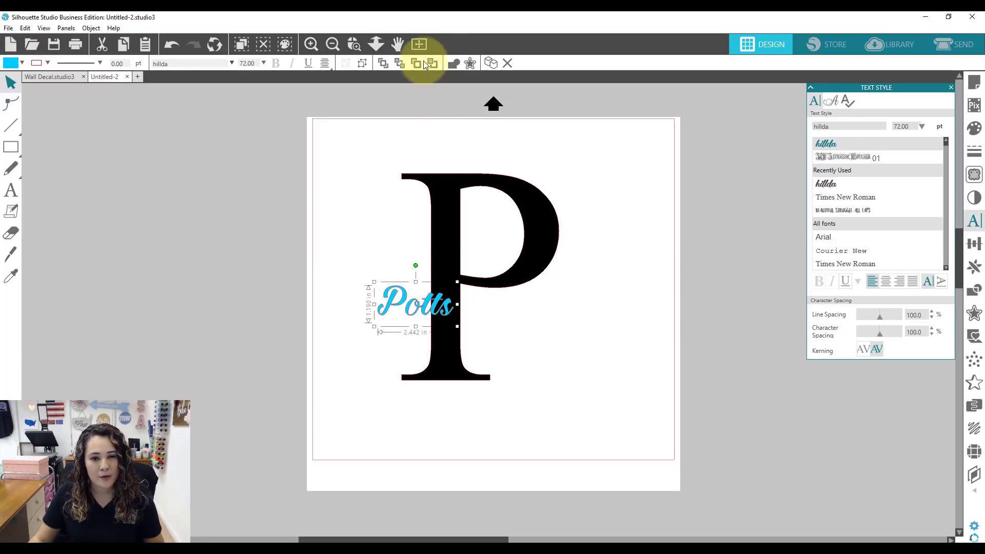
left_click_drag(460, 328, 547, 400)
left_click_drag(507, 350, 511, 308)
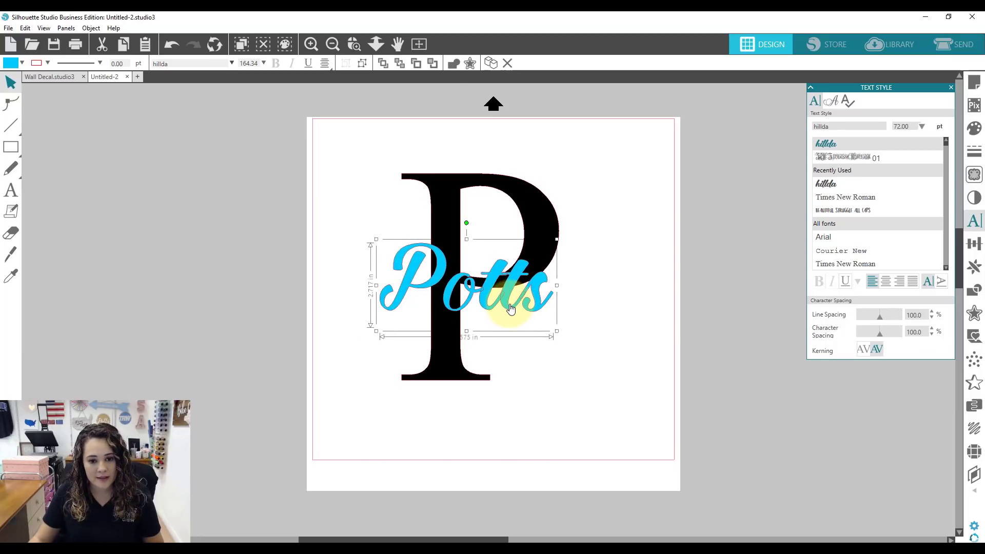
Step: Weld the surname's letters, make them a compound path and nudge the name into position over the P
left_click(454, 66)
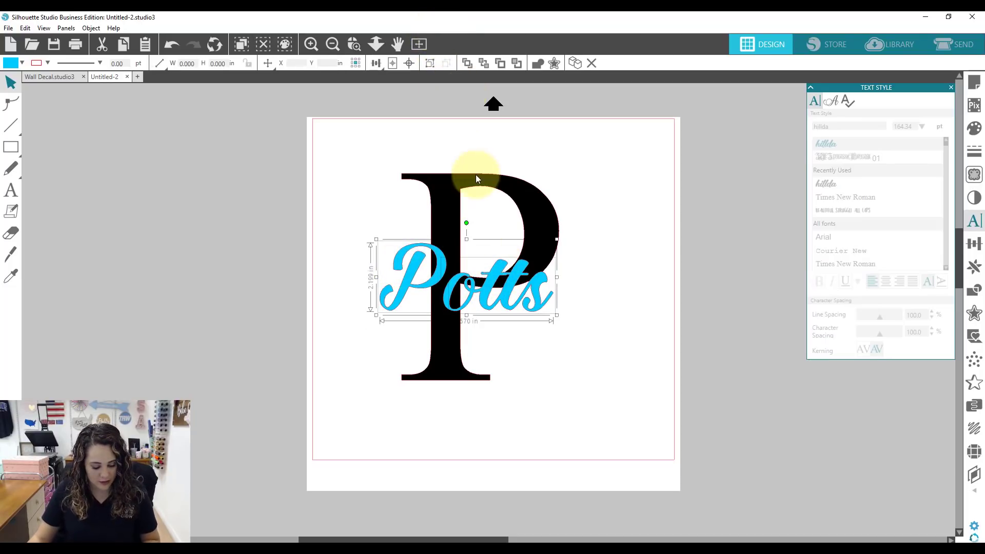
right_click(414, 293)
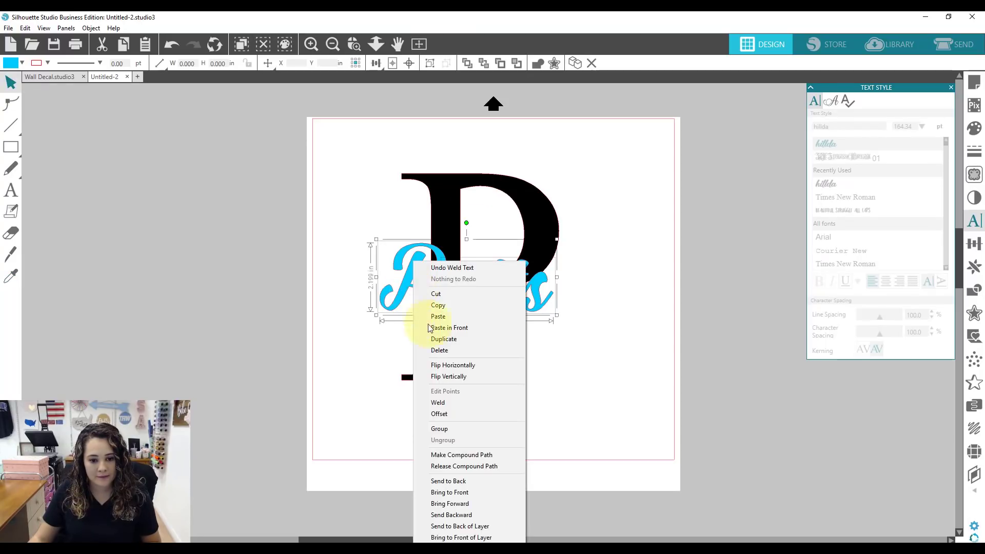
left_click(457, 455)
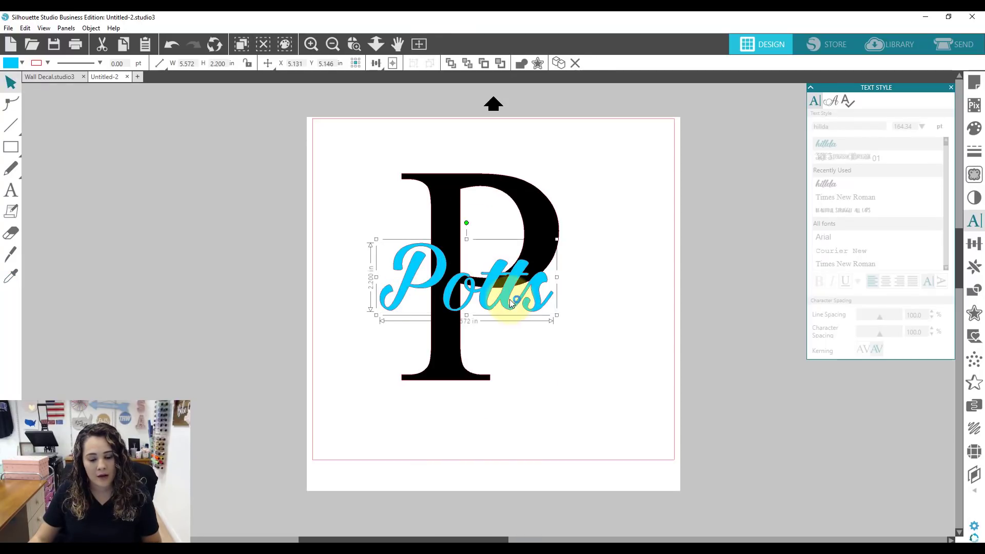
left_click_drag(510, 301, 512, 303)
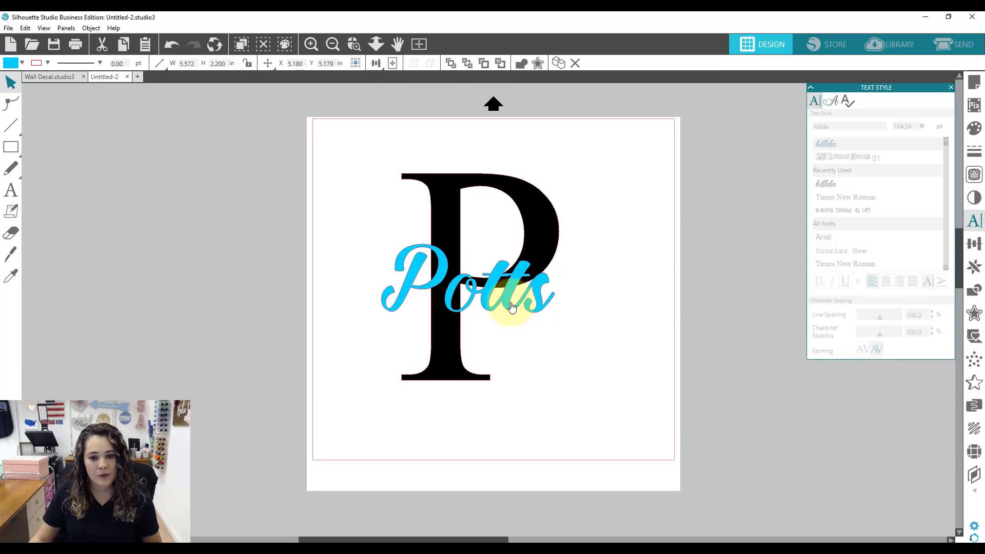
Step: Select the P together with the surname and place a copy of the pair beside the original, overlapping the page's left edge
left_click_drag(552, 363, 425, 183)
left_click(469, 261)
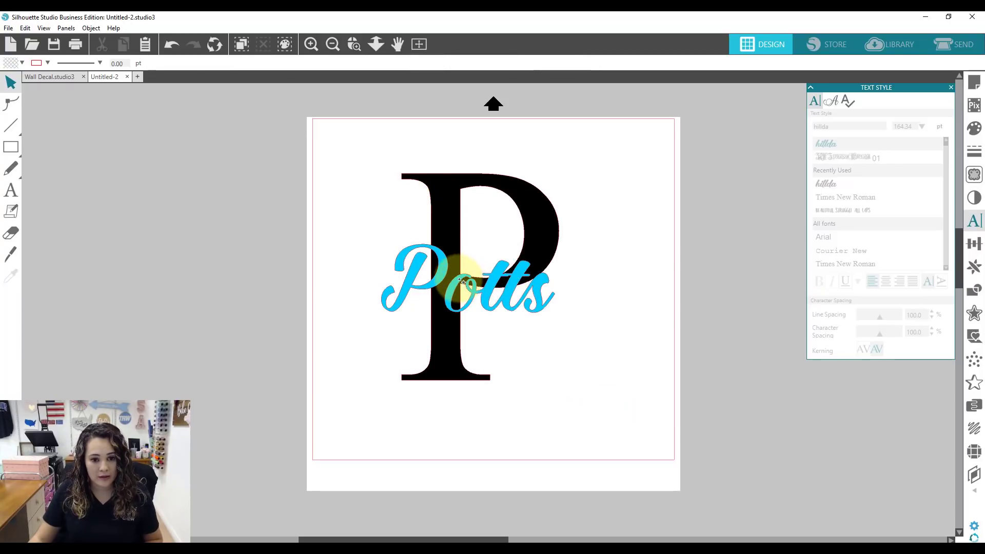
left_click_drag(336, 148, 519, 391)
left_click_drag(441, 288, 213, 266)
left_click(577, 400)
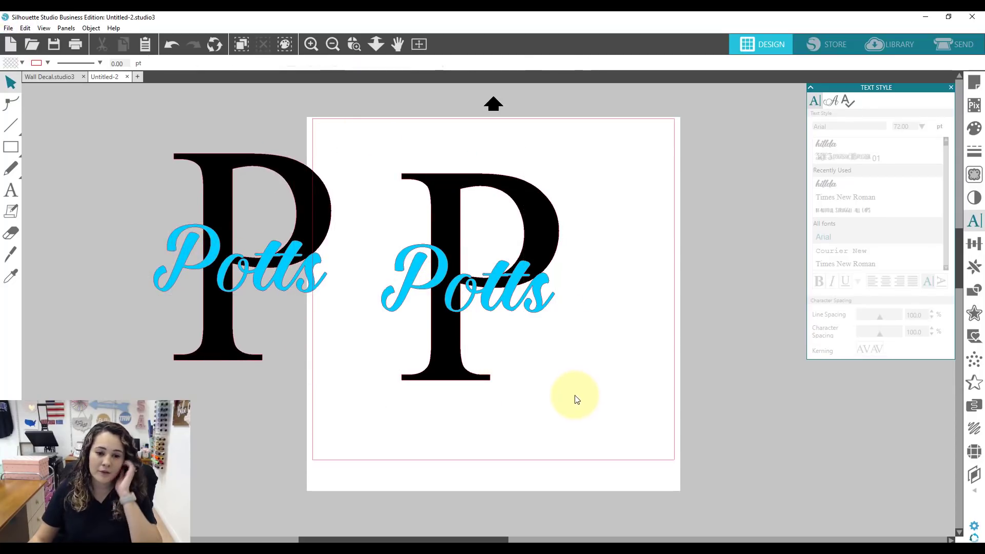
left_click(424, 245)
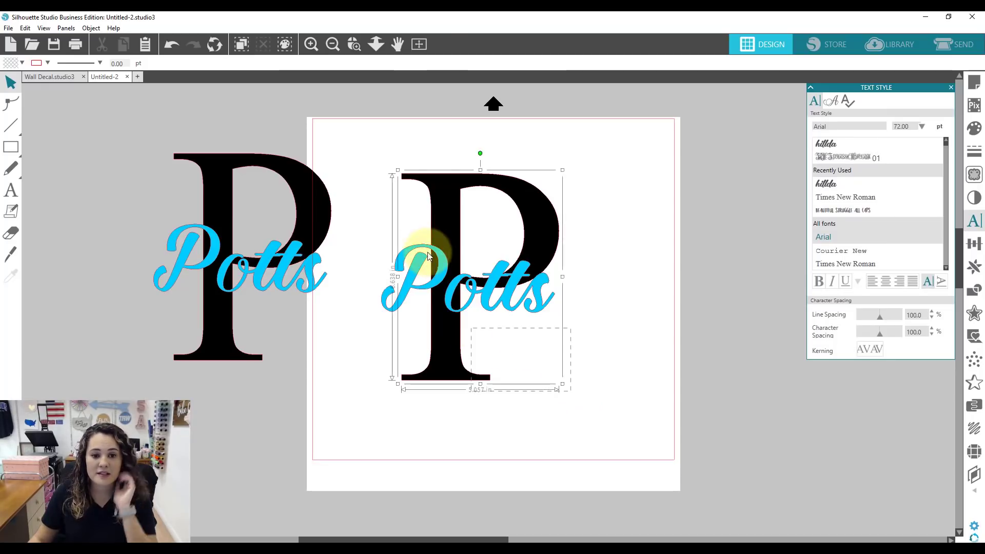
Step: Try Subtract All on the page's P and surname, shift a resulting piece upward, and undo these changes
left_click_drag(423, 229, 423, 225)
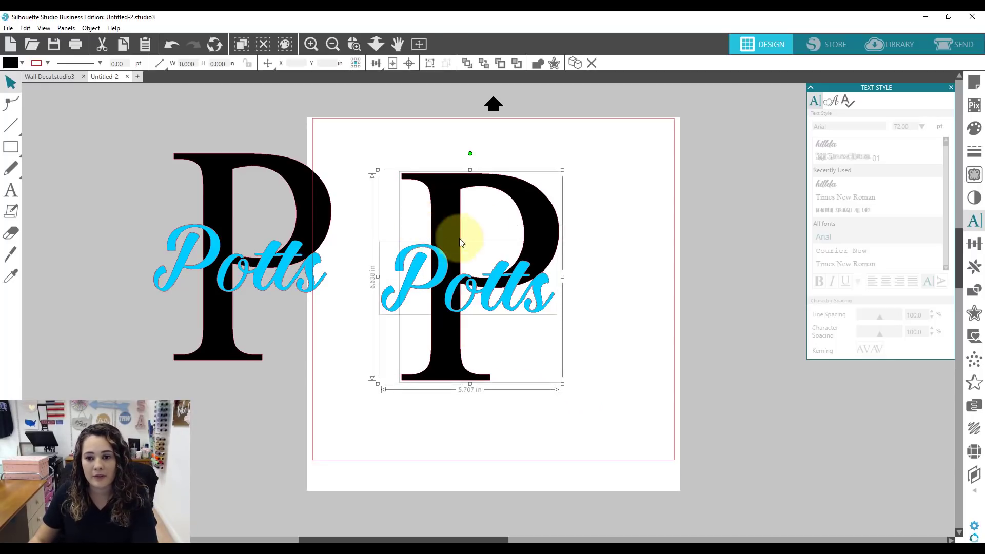
left_click(973, 290)
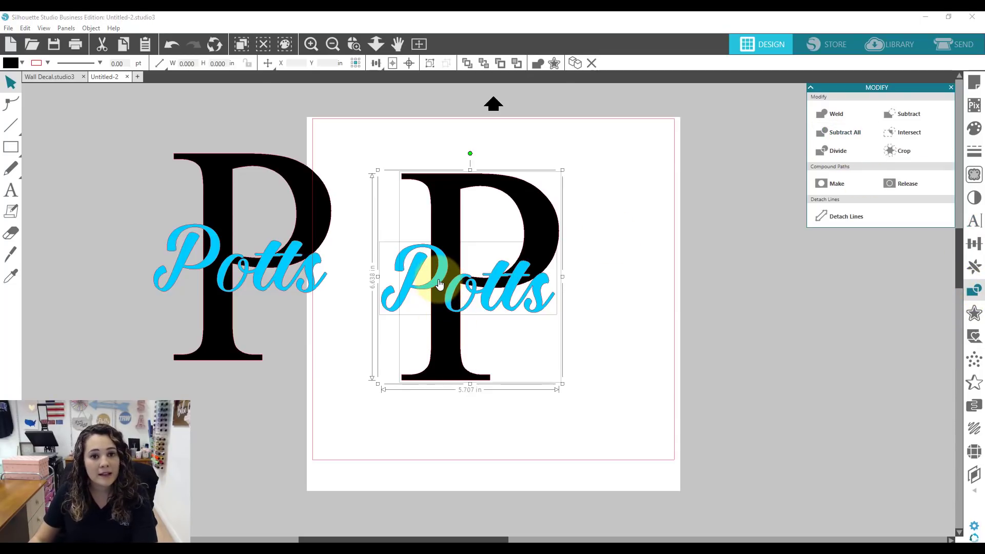
left_click(846, 133)
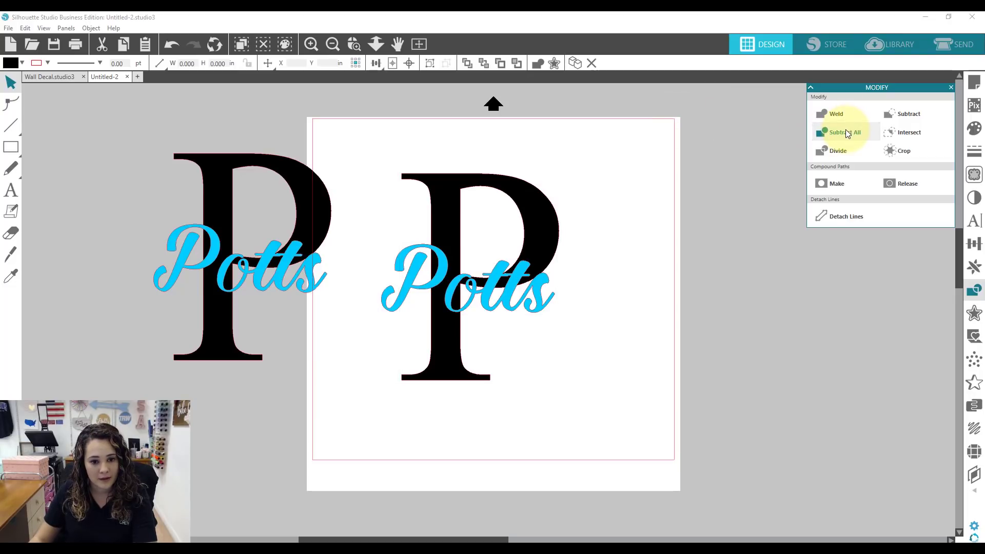
left_click_drag(527, 275, 528, 224)
key("ctrl+z")
key("ctrl+z")
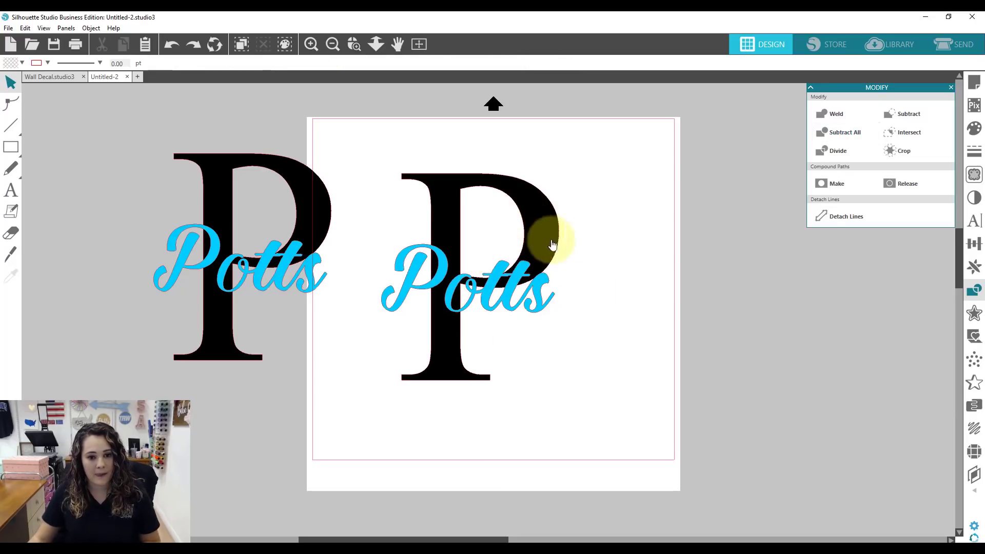
Step: Fill the surname across the page's central P with black
left_click(411, 272)
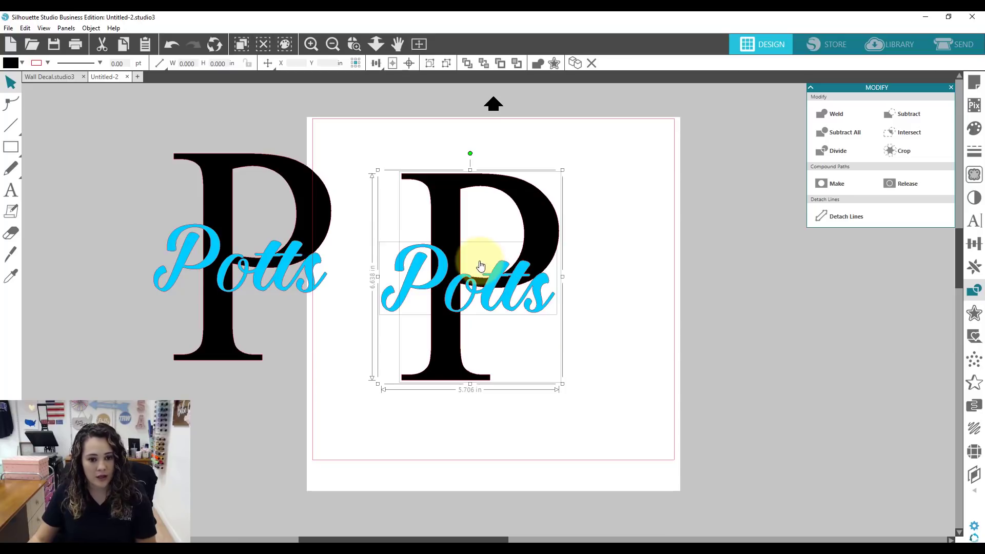
left_click(364, 332)
left_click(403, 294)
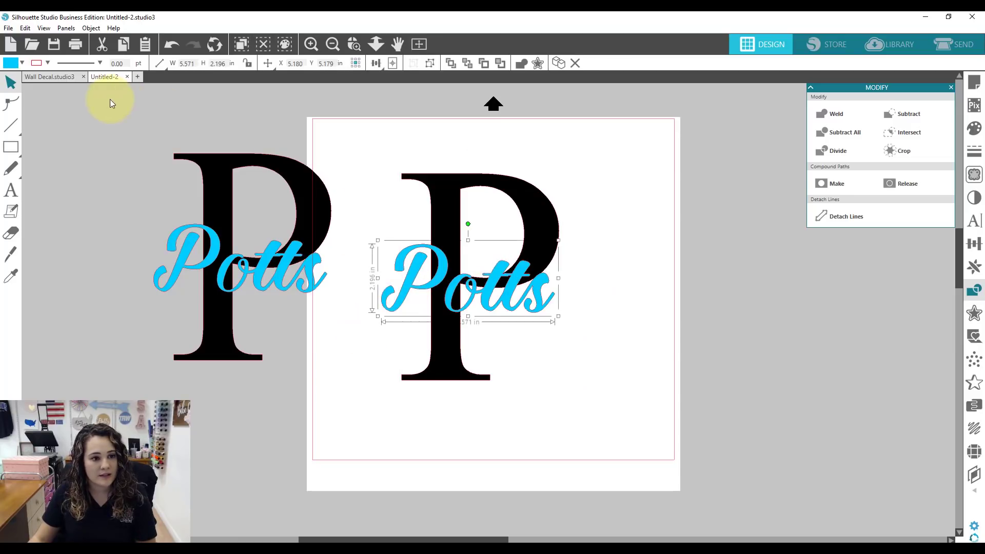
left_click(22, 62)
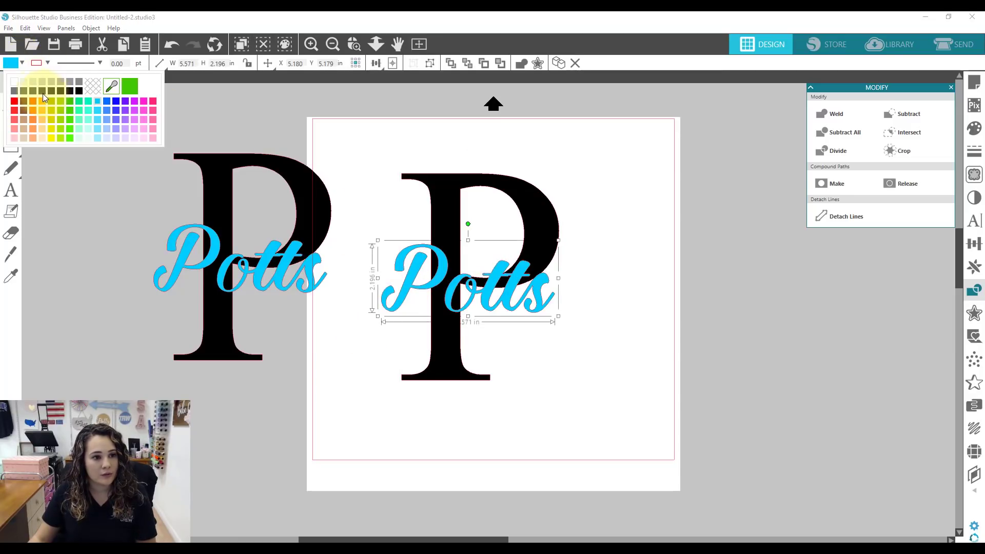
left_click(79, 91)
left_click(583, 362)
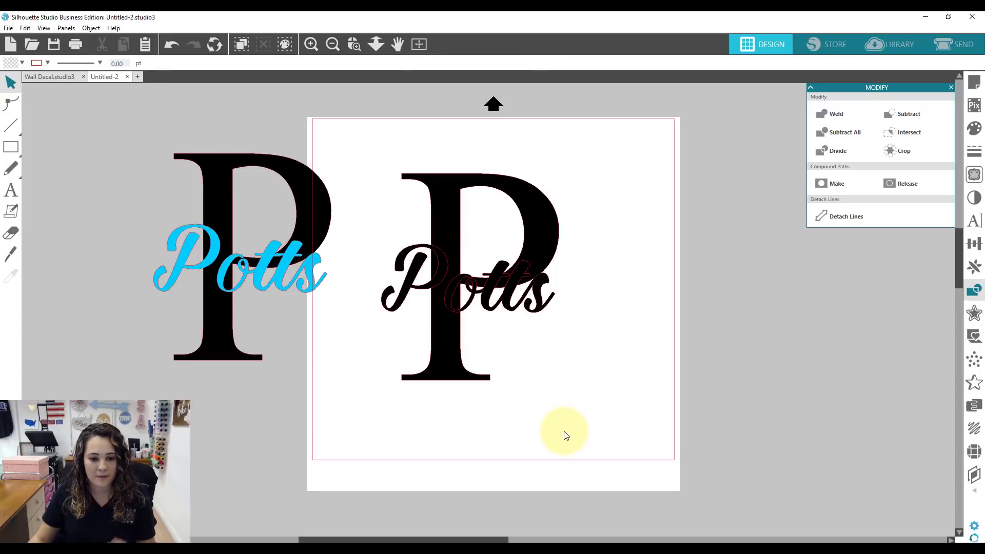
Step: Select the P together with its black surname and undo the surname's black fill
left_click_drag(564, 431, 466, 315)
left_click(449, 254, "shift")
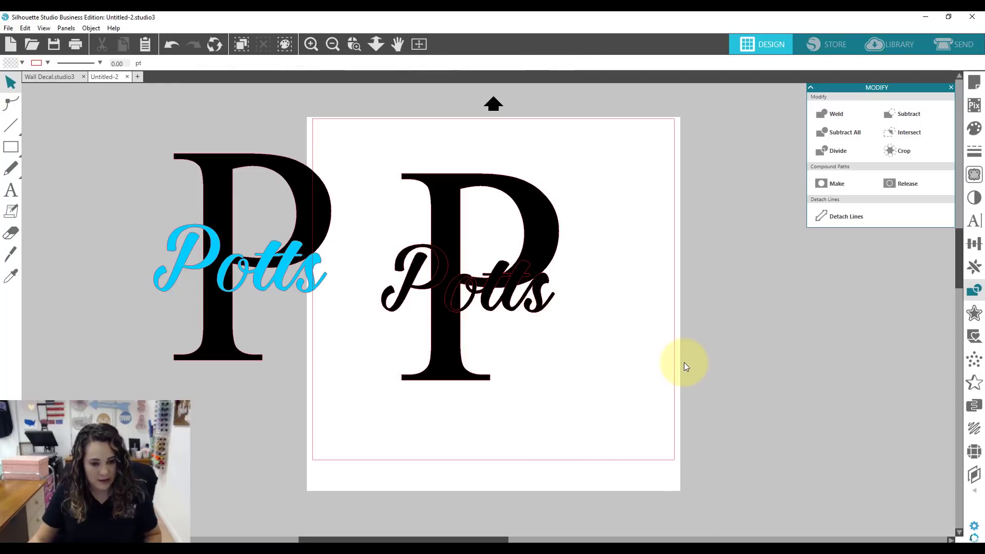
key("ctrl+z")
key("ctrl+z")
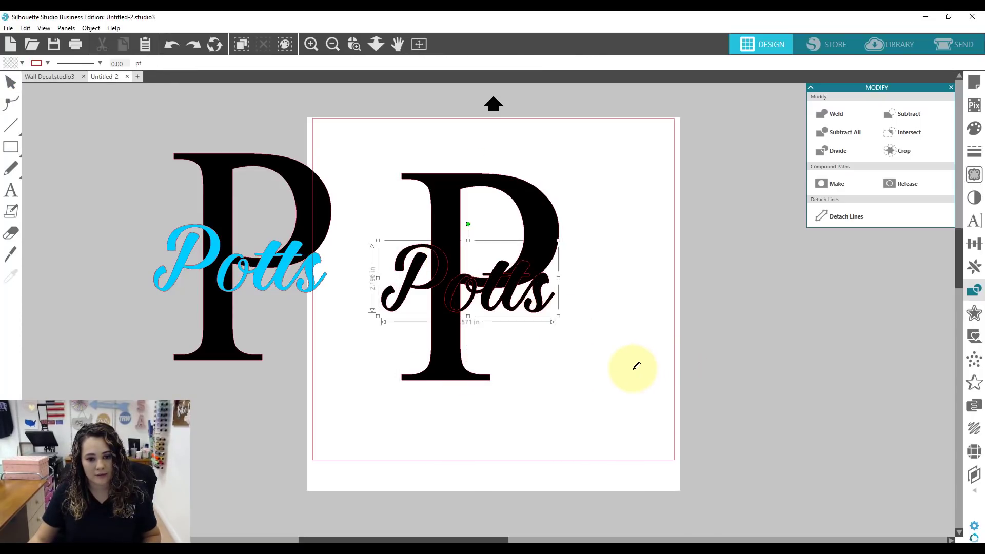
key("ctrl+y")
Step: Move the central monogram off the page's right side and bring the other monogram onto the middle of the page
left_click_drag(422, 139, 795, 376)
left_click(431, 210)
left_click(231, 263)
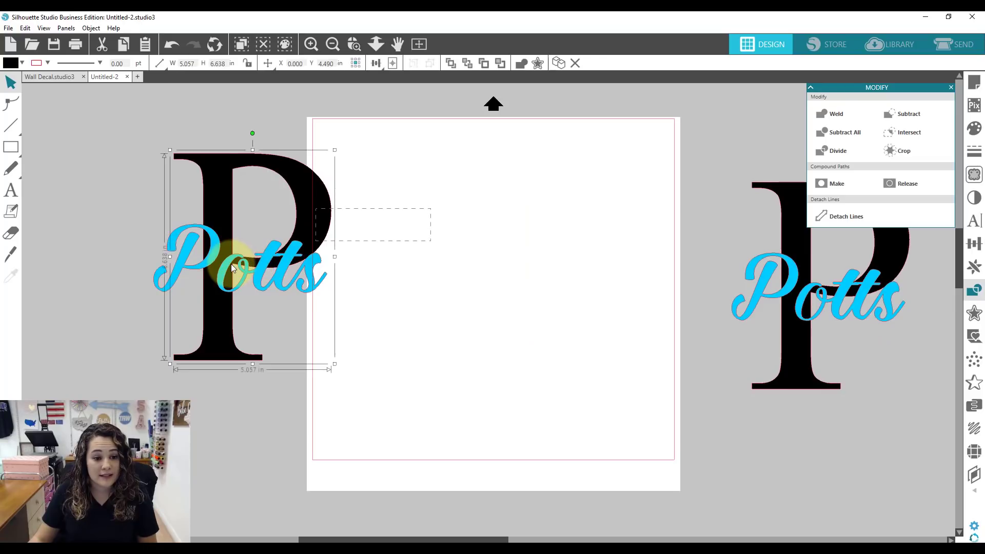
left_click_drag(214, 275, 462, 289)
left_click(610, 378)
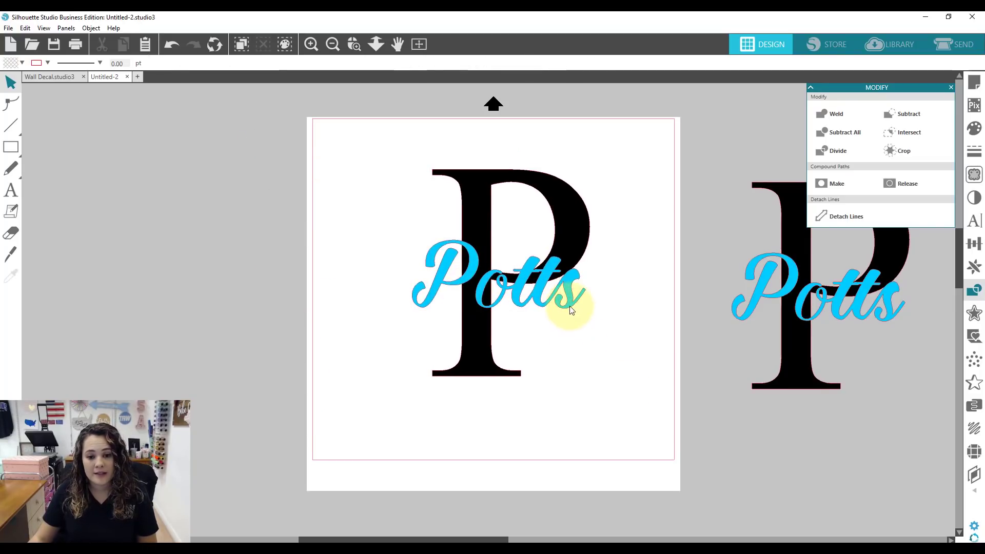
Step: Start a rounded-corner offset around the central monogram's surname and set its distance to 0.08 in
left_click(571, 311)
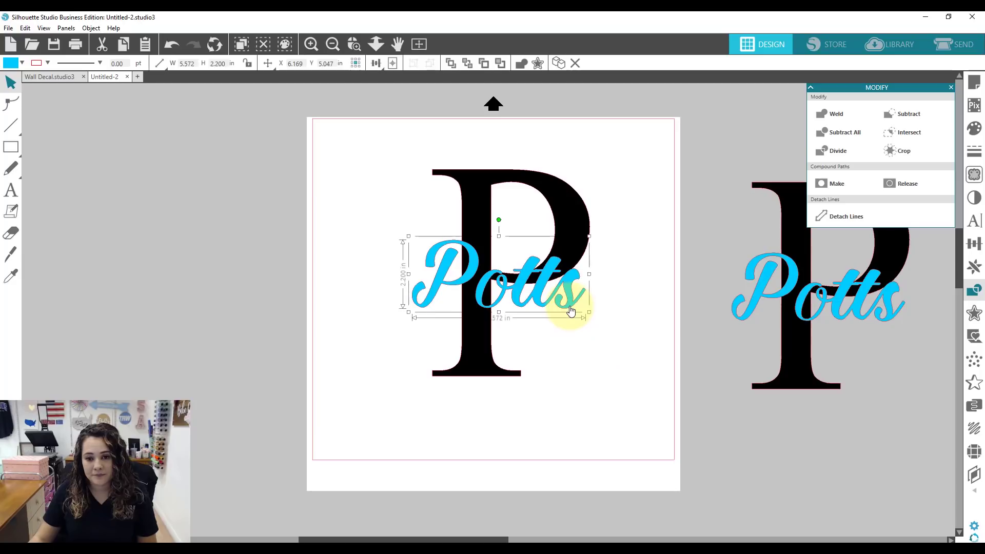
left_click(974, 311)
left_click(824, 114)
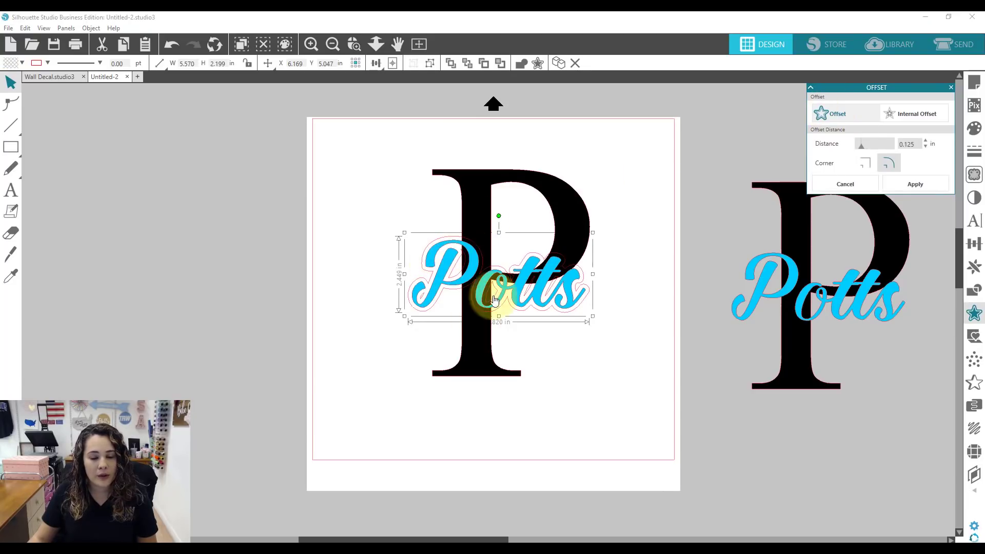
double_click(908, 144)
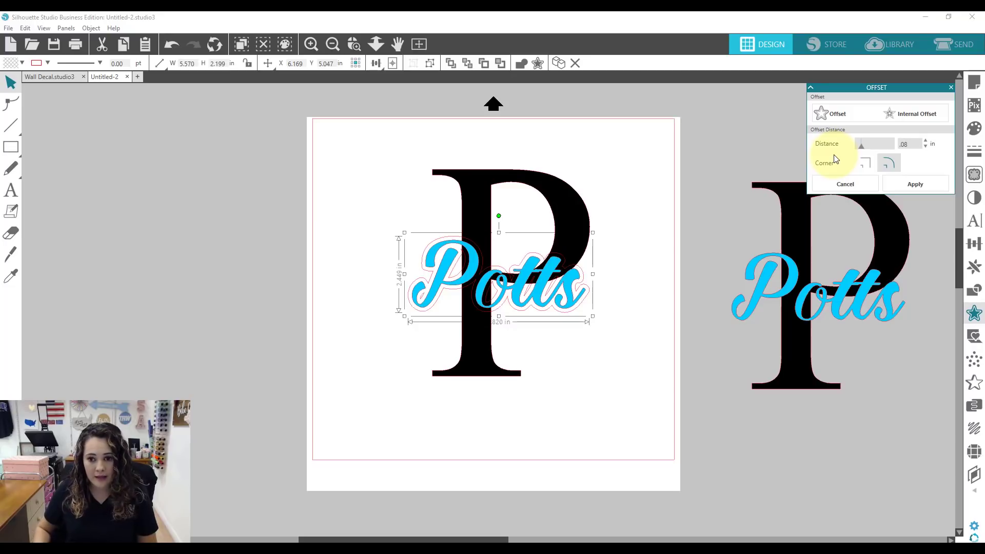
type(".08")
key("Return")
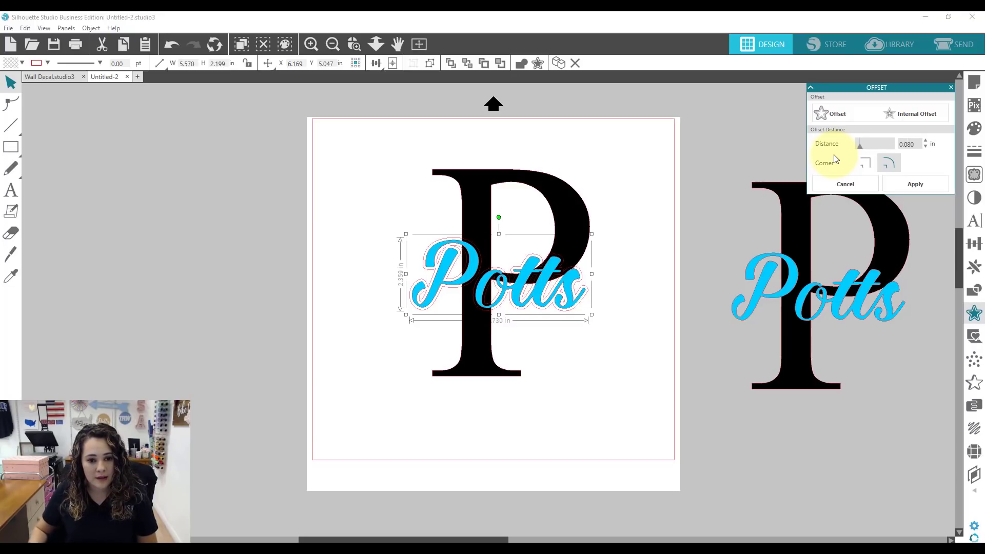
Step: Set the surname's offset distance to 0.06 in and apply the offset
double_click(918, 144)
type(".06")
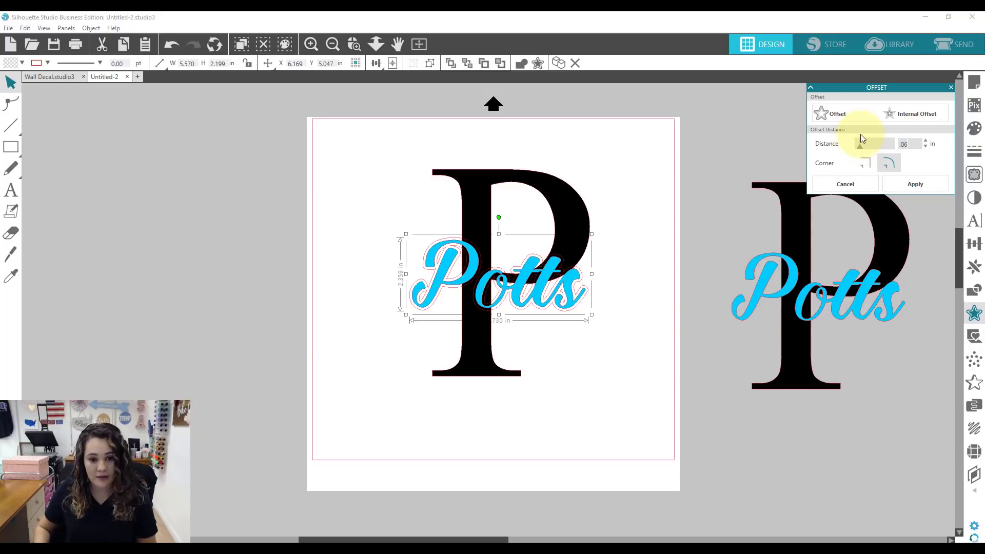
key("Return")
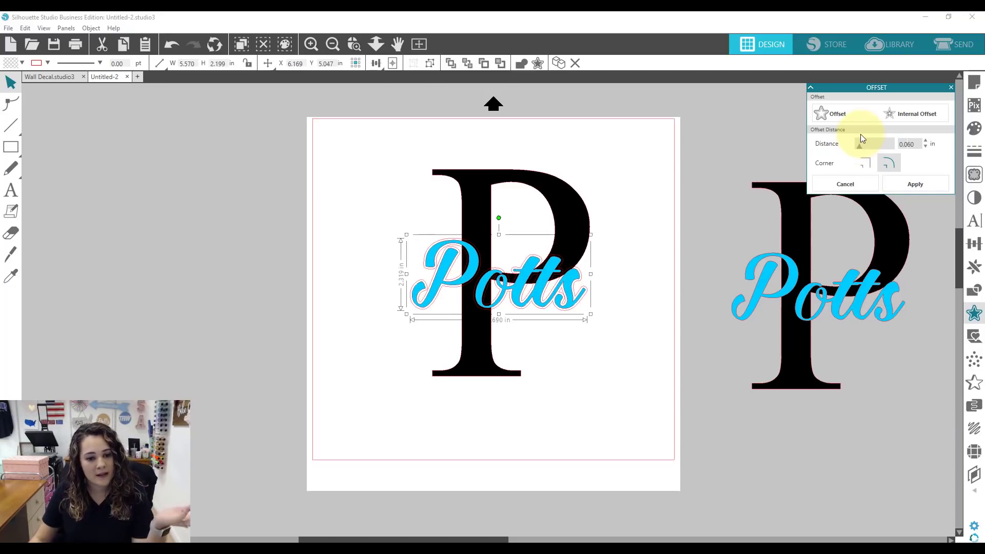
left_click(908, 181)
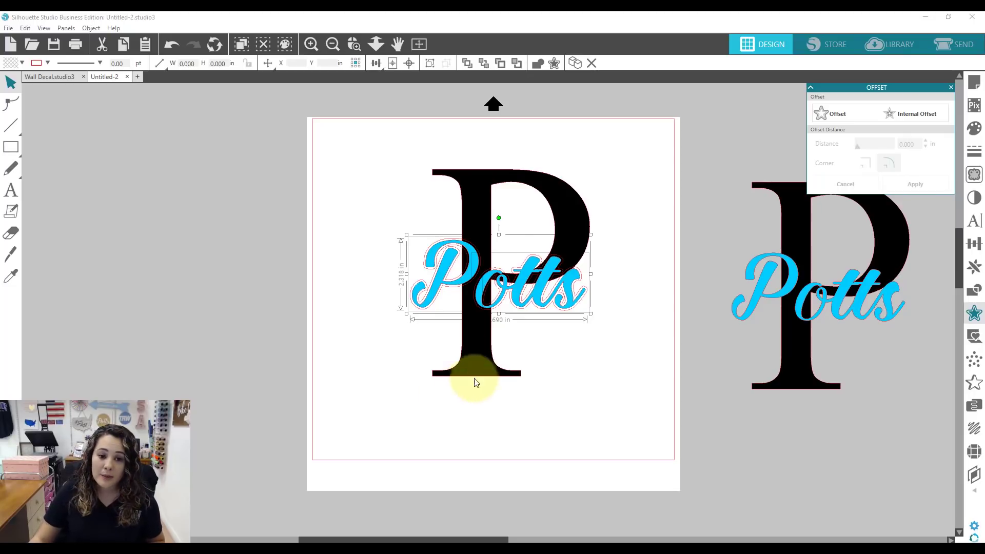
Step: Subtract the surname's offset outline from the P and make the remaining P pieces a compound path
left_click(487, 177, "shift")
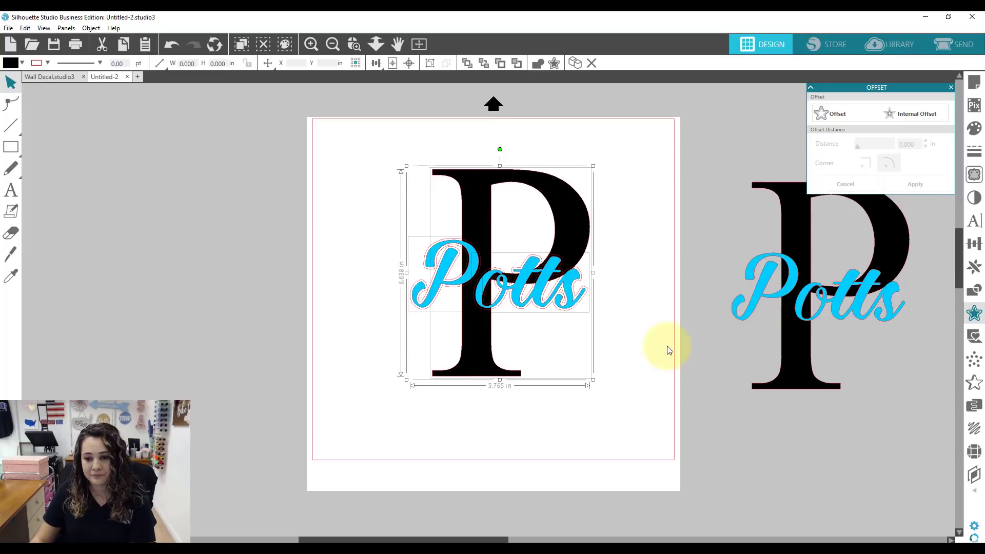
left_click(974, 290)
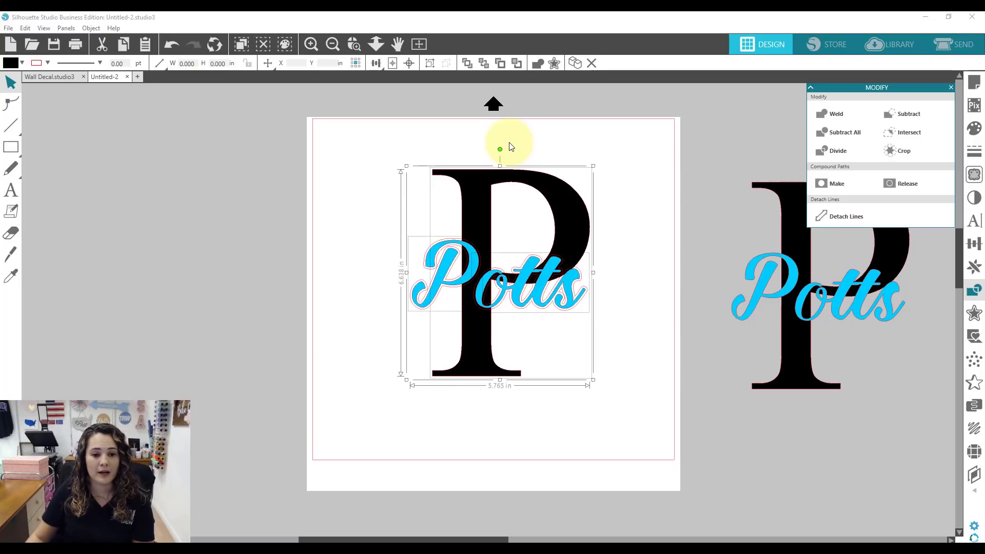
left_click(901, 116)
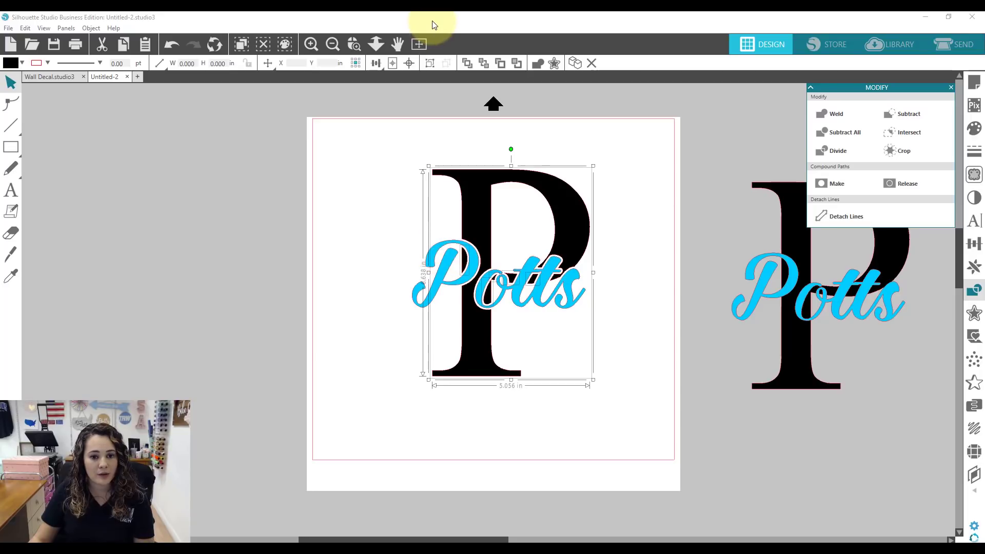
right_click(485, 208)
left_click(524, 395)
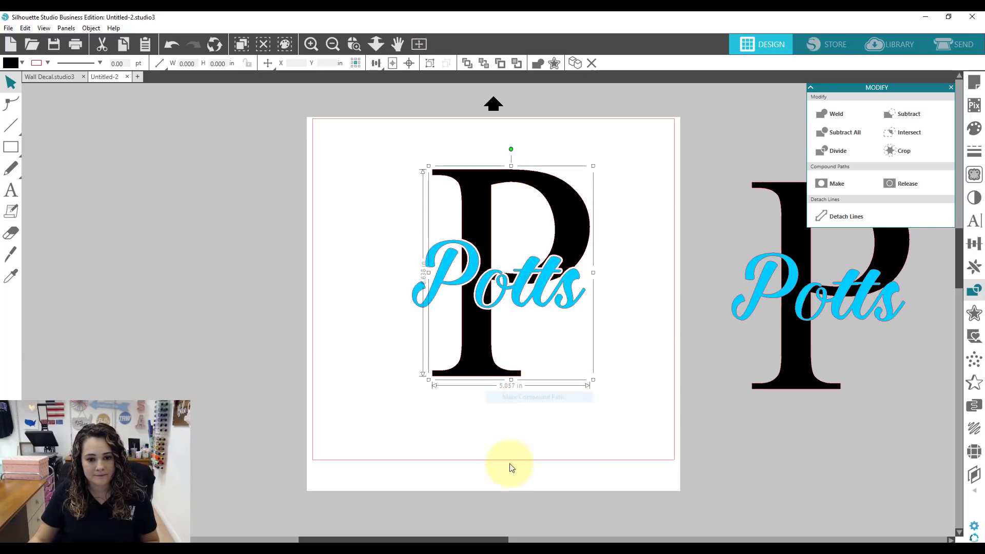
left_click(599, 416)
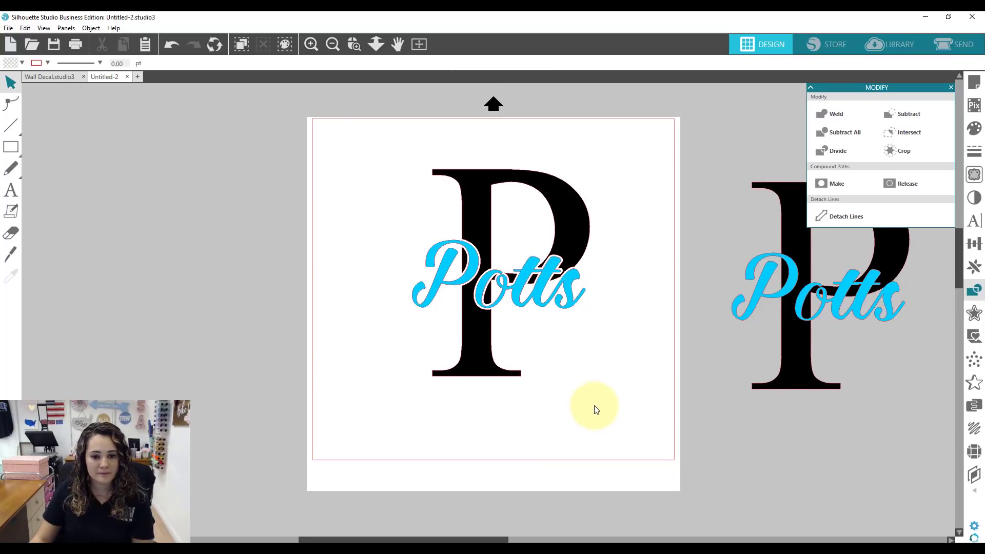
Step: Copy the finished P and surname pair and paste the duplicate beside the page's left edge
left_click_drag(595, 408, 456, 231)
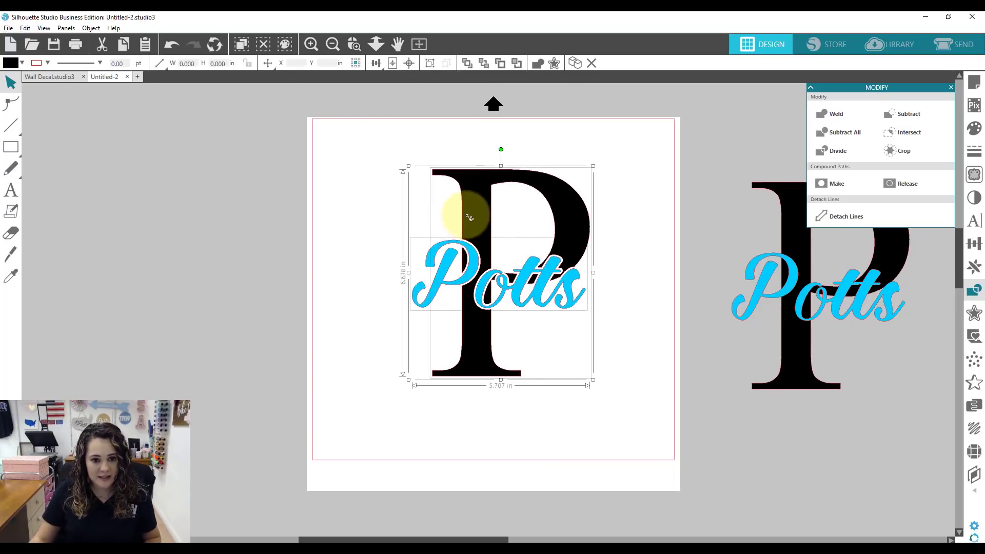
key("ctrl+c")
key("ctrl+v")
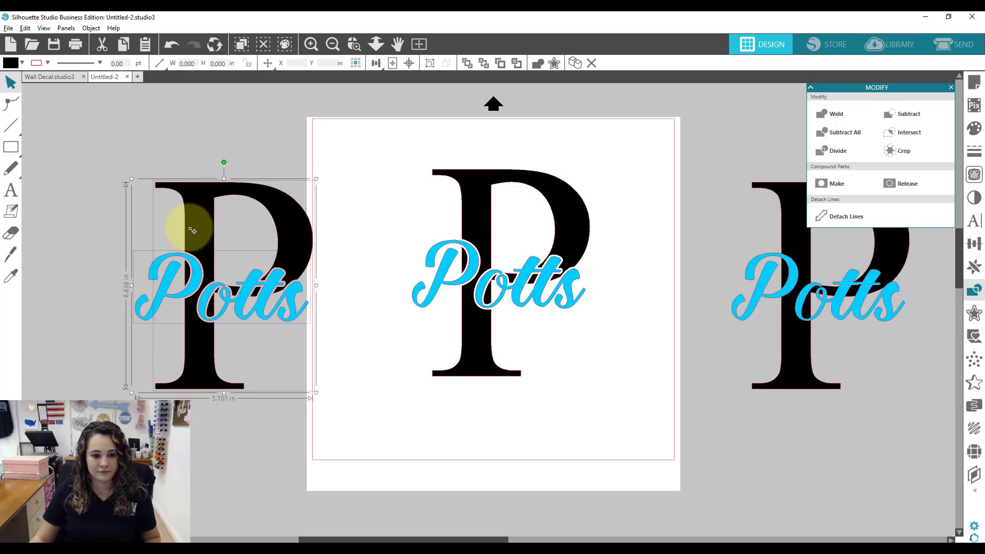
left_click(382, 139)
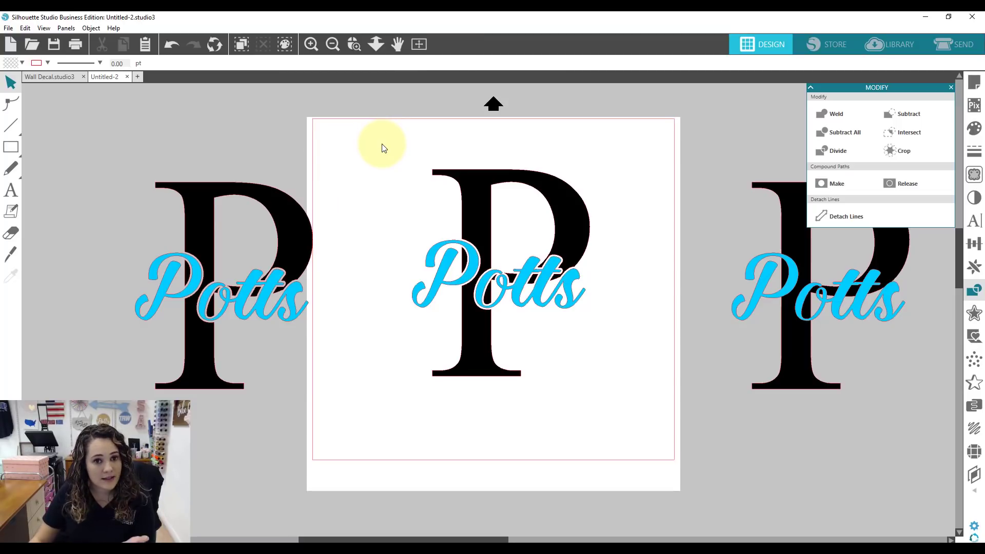
left_click_drag(382, 147, 508, 287)
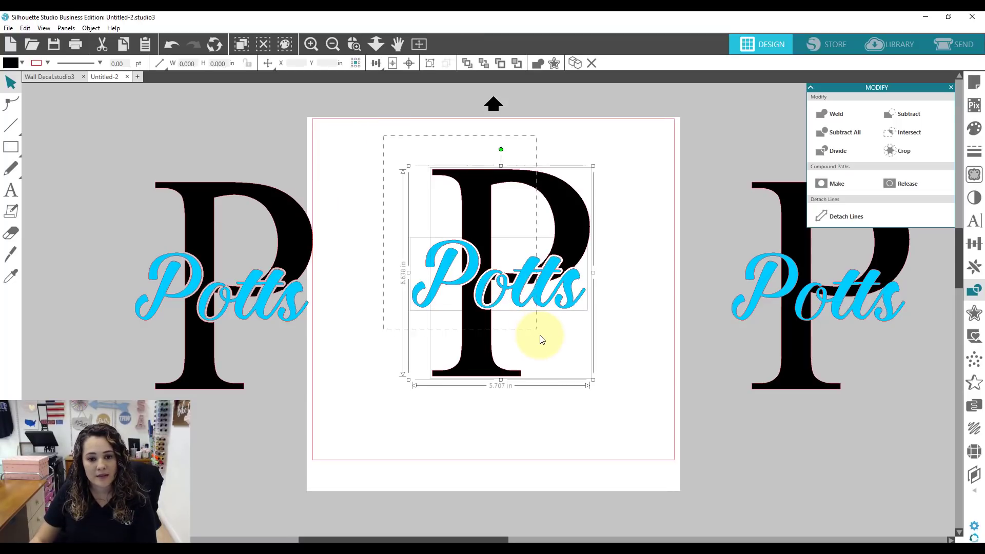
right_click(488, 262)
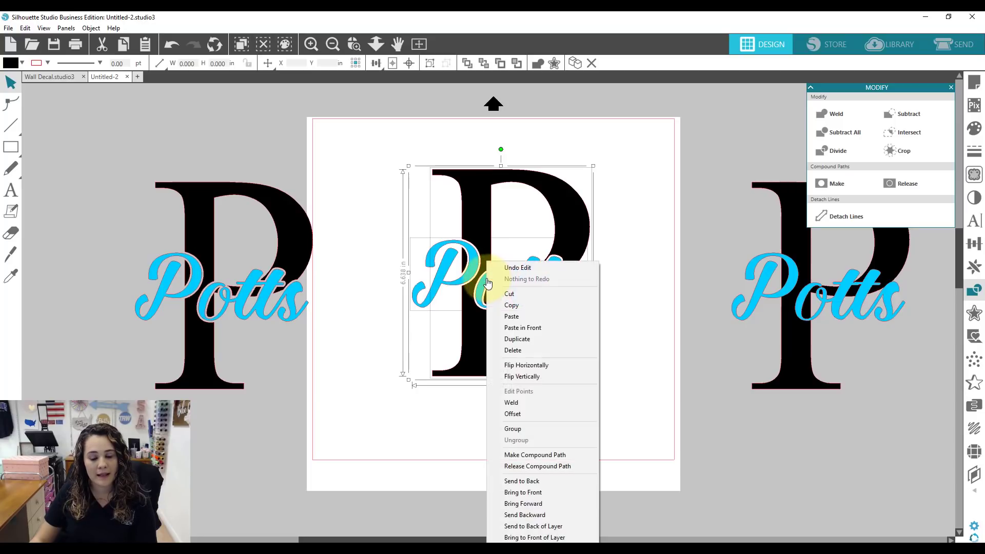
left_click(443, 208)
Step: Fill the surname in the page's central offset monogram with black
left_click(431, 257)
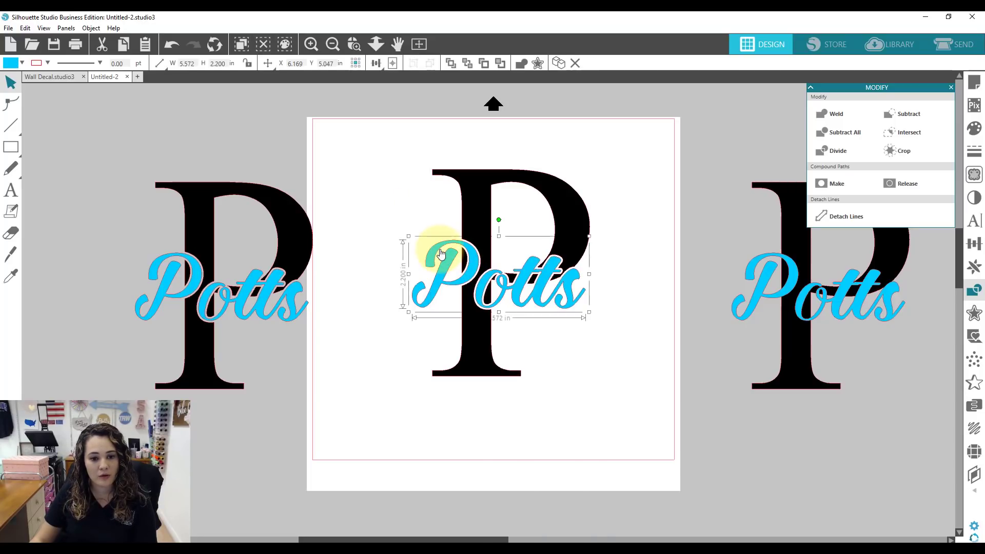
left_click(22, 62)
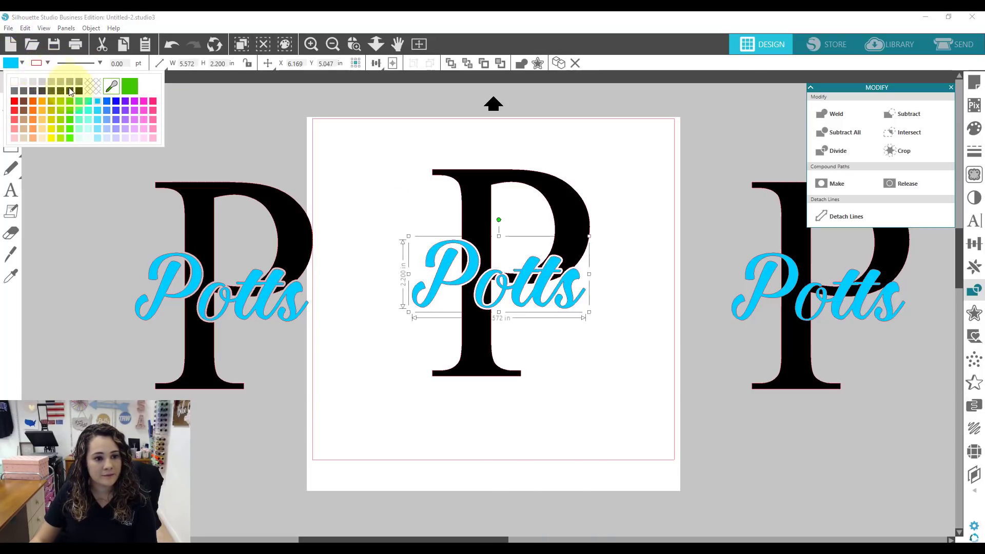
left_click(78, 91)
left_click(610, 394)
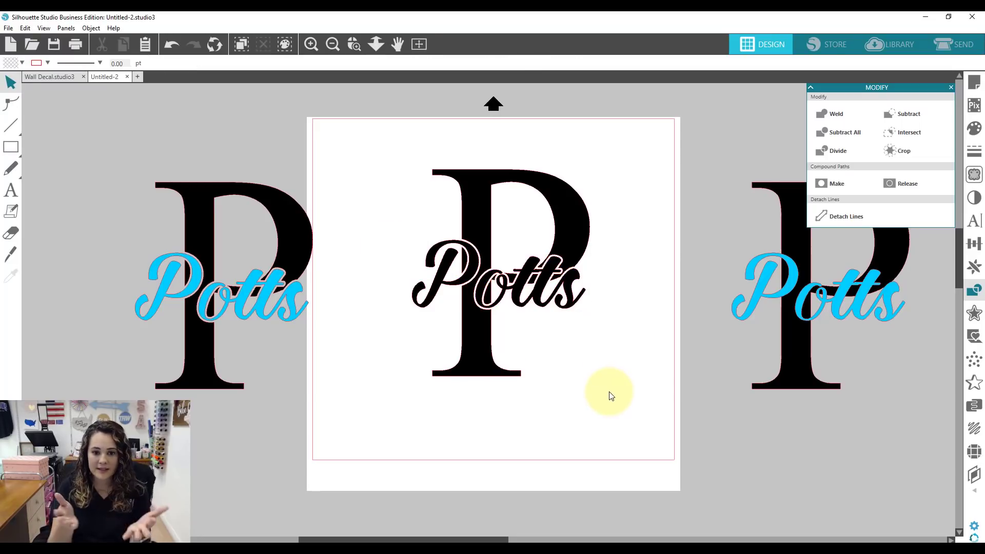